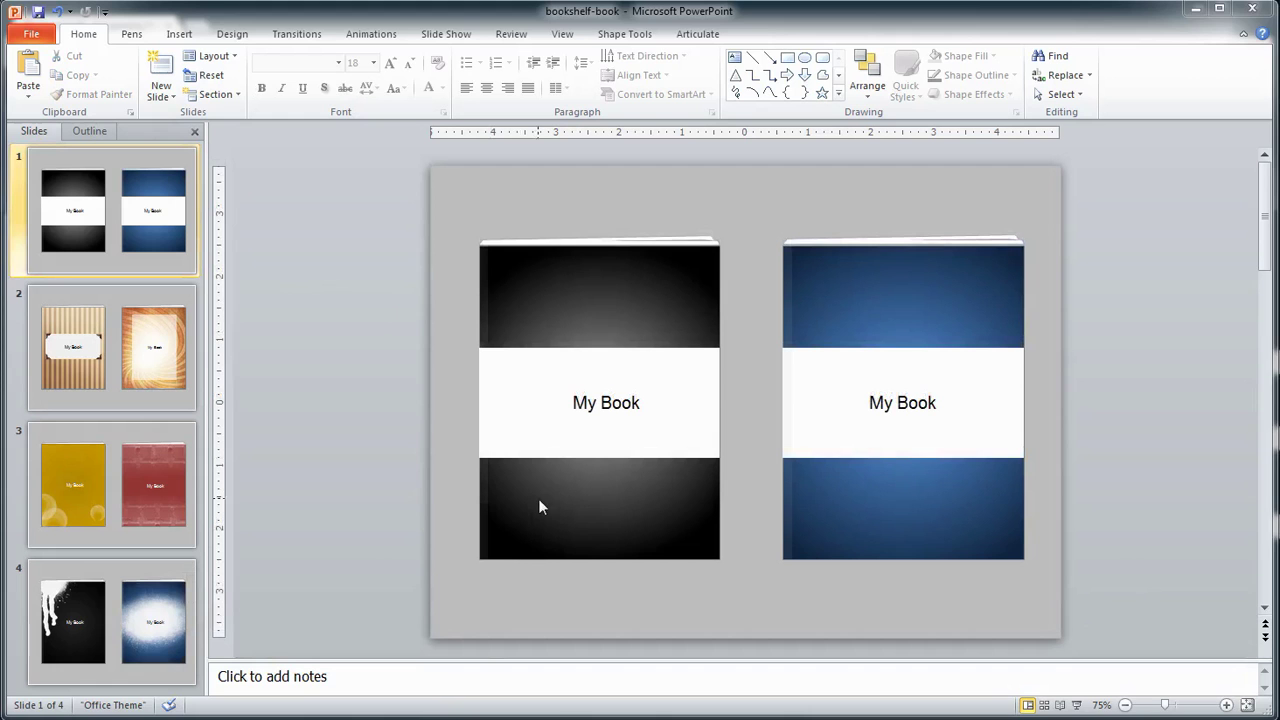
- Select the black cover's background shape inside the book group and bring up its shortcut menu
{"action": "left_click", "coordinate": [561, 290]}
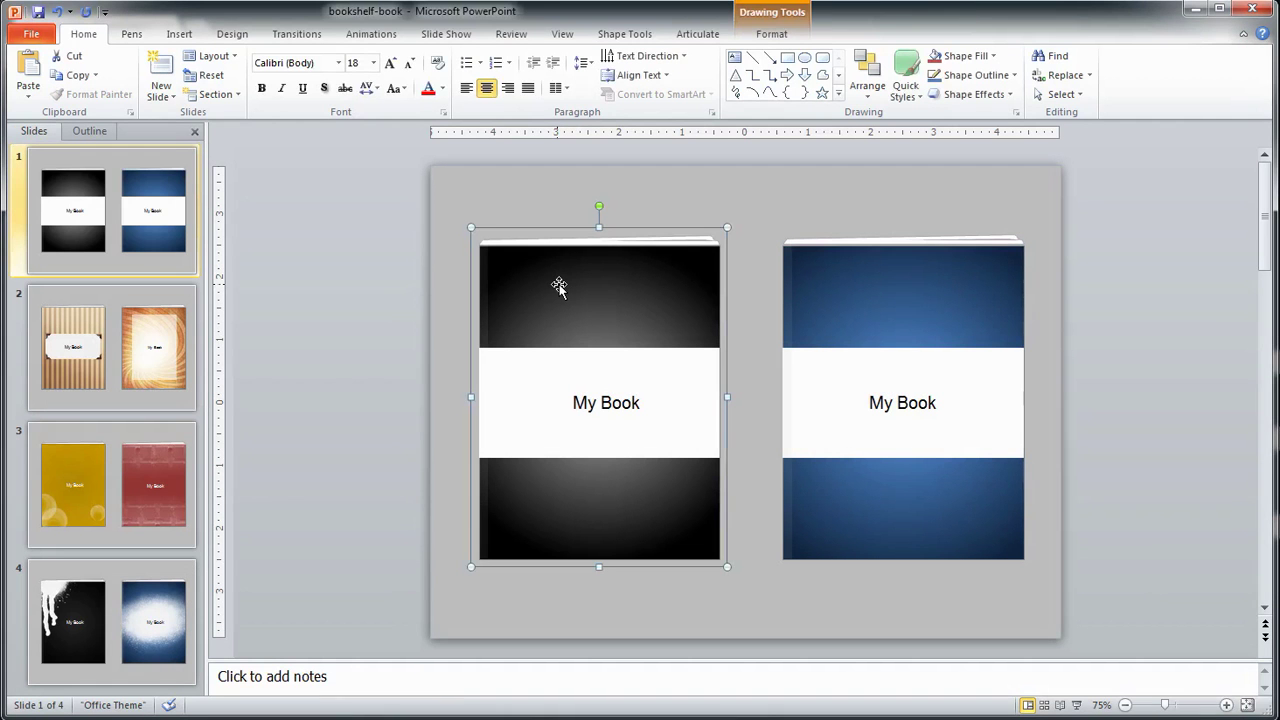
{"action": "left_click", "coordinate": [559, 287]}
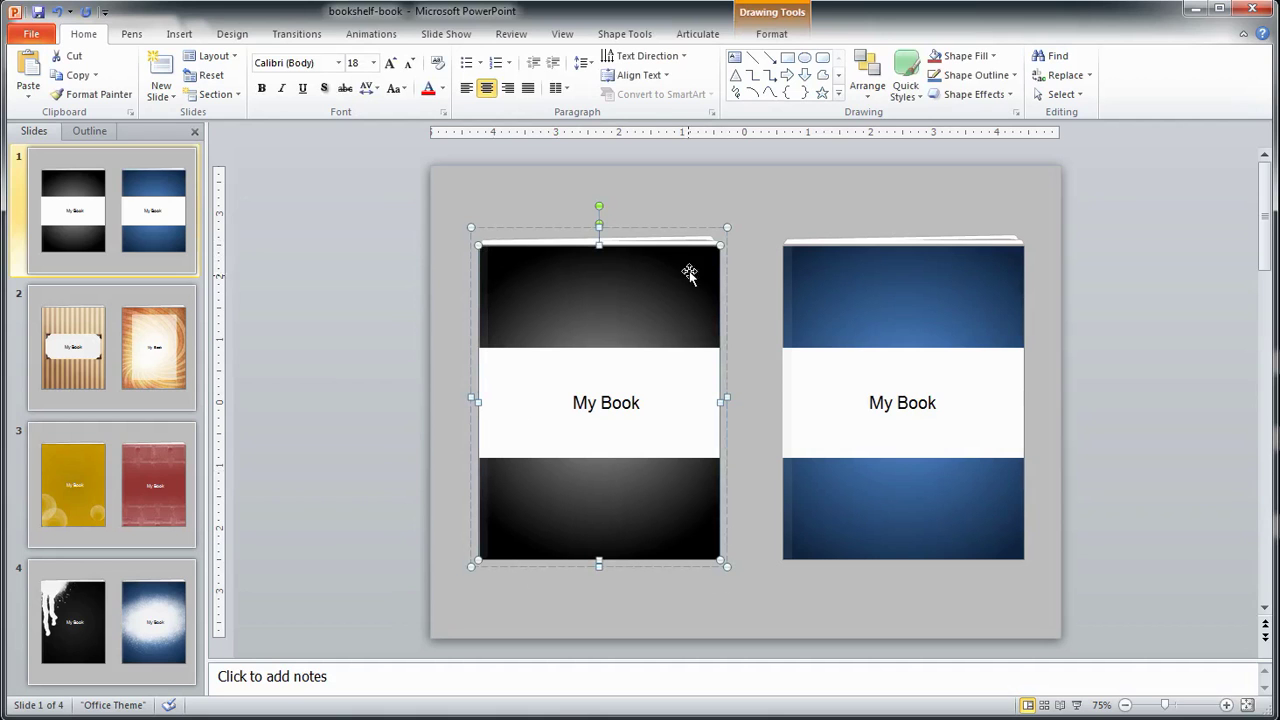
{"action": "left_click", "coordinate": [559, 369]}
{"action": "left_click", "coordinate": [614, 398]}
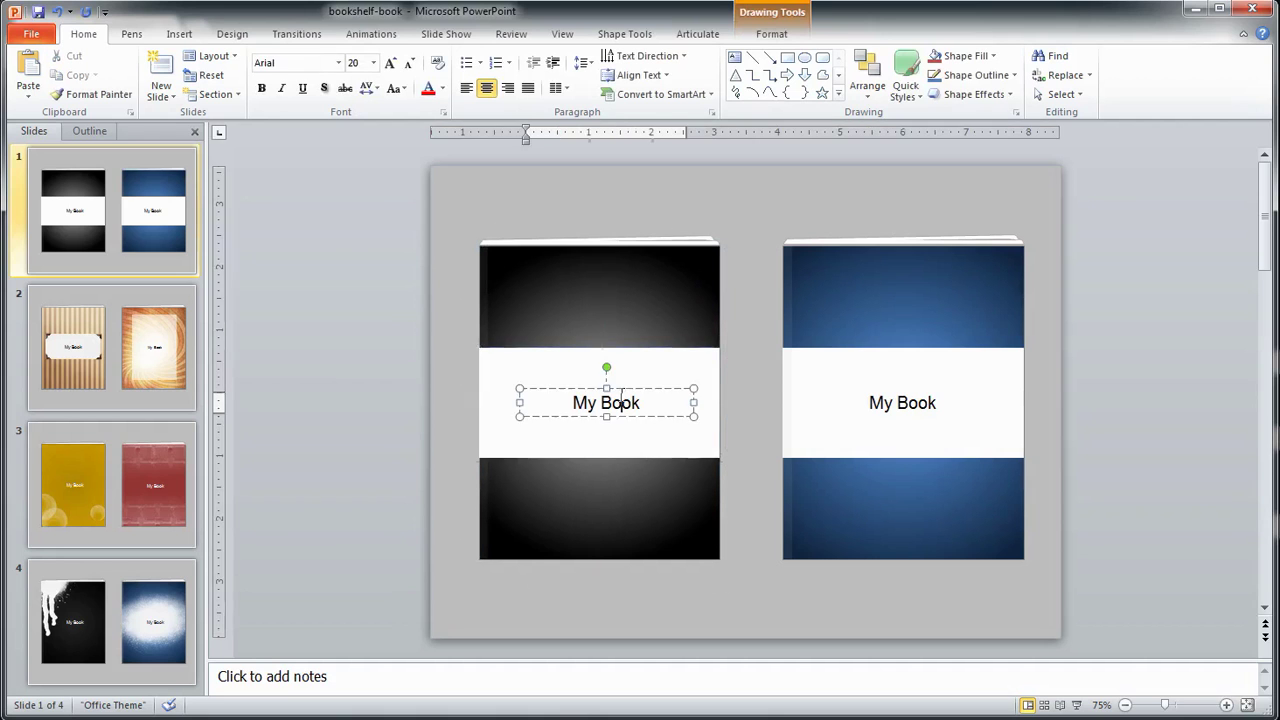
{"action": "left_click", "coordinate": [617, 383]}
{"action": "left_click", "coordinate": [625, 400]}
{"action": "left_click", "coordinate": [626, 390]}
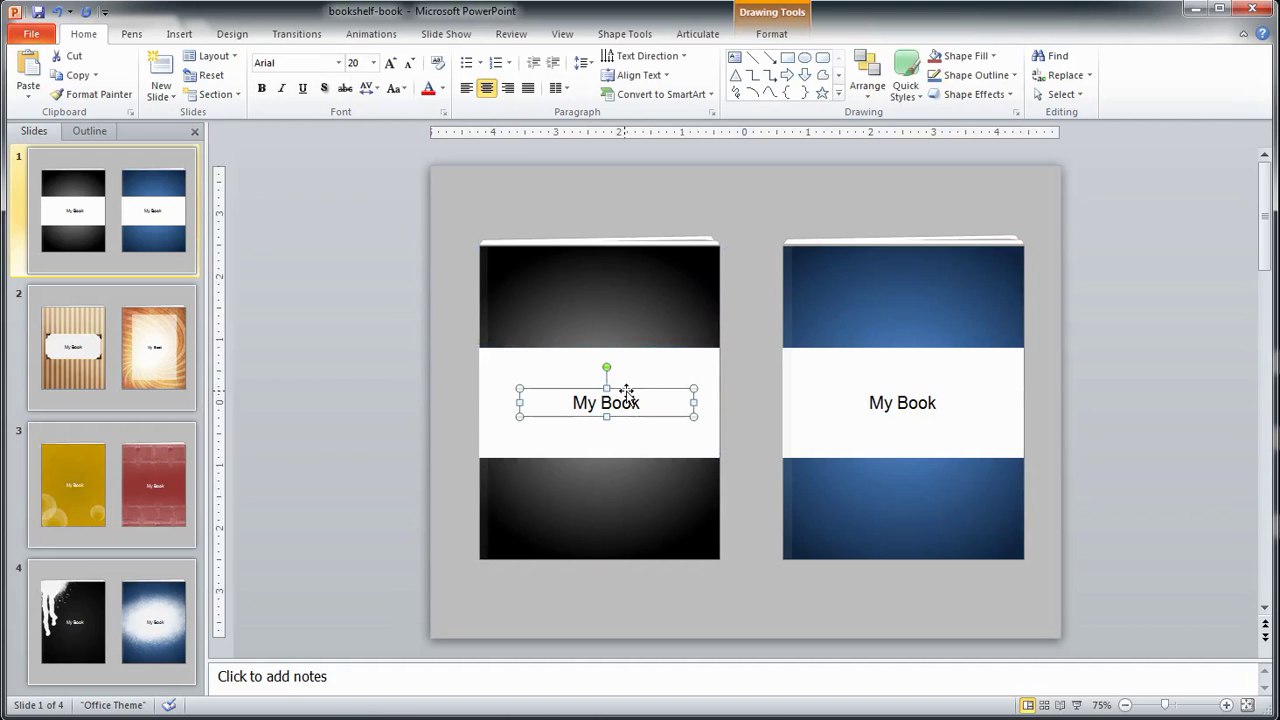
{"action": "left_click", "coordinate": [625, 295]}
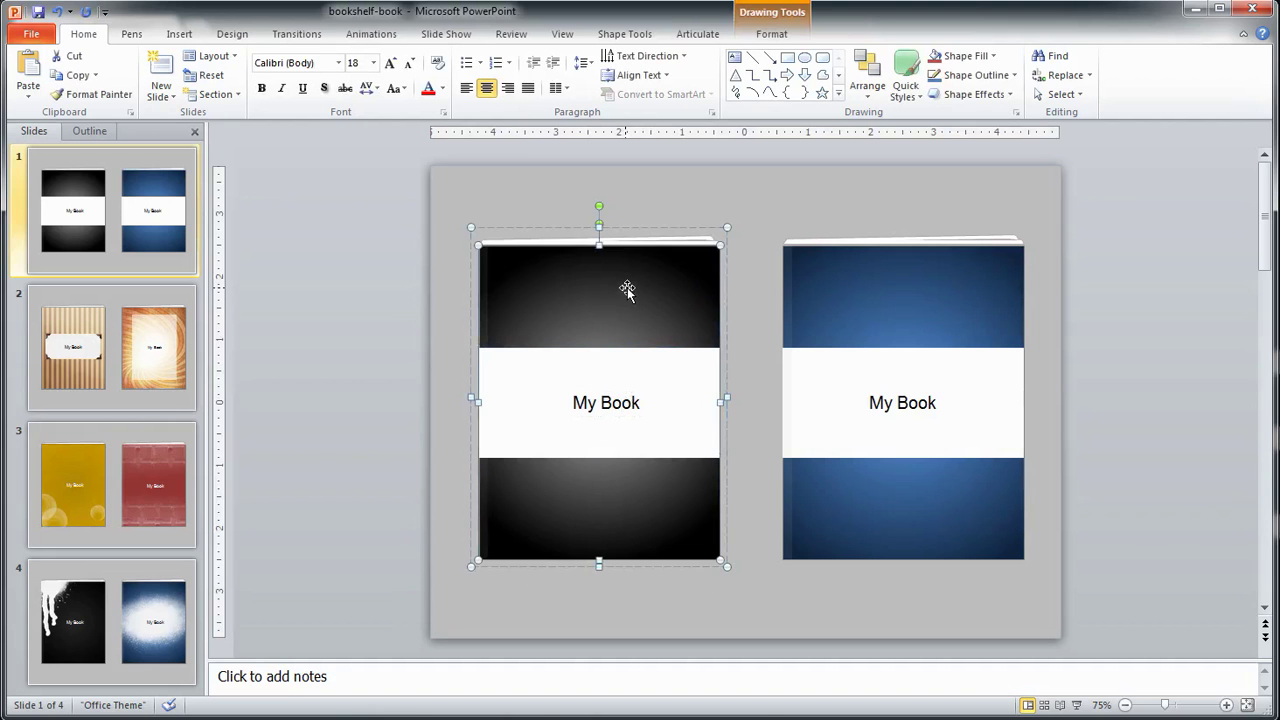
{"action": "right_click", "coordinate": [628, 294]}
- In Format Shape, adjust the radial gradient stops and make the 82% stop light blue
{"action": "left_click", "coordinate": [685, 569]}
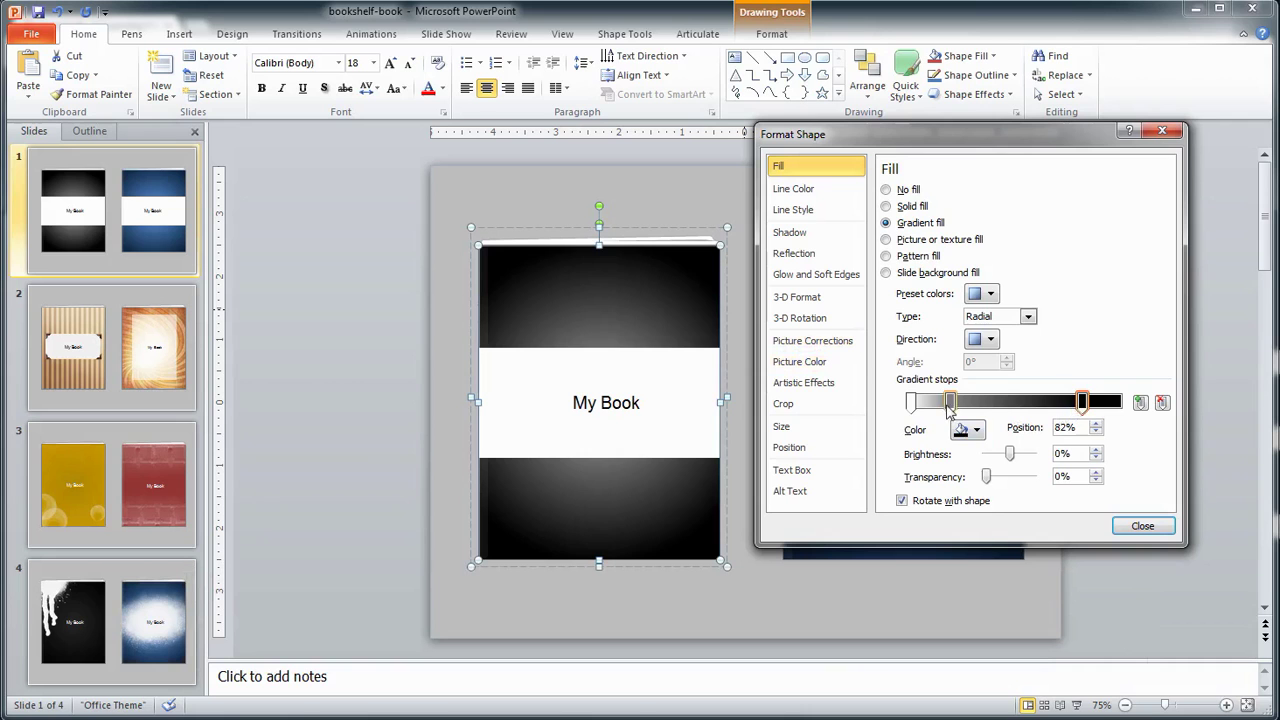
{"action": "mouse_move", "coordinate": [950, 402]}
{"action": "left_mouse_down"}
{"action": "mouse_move", "coordinate": [974, 402]}
{"action": "mouse_move", "coordinate": [955, 402]}
{"action": "left_mouse_up"}
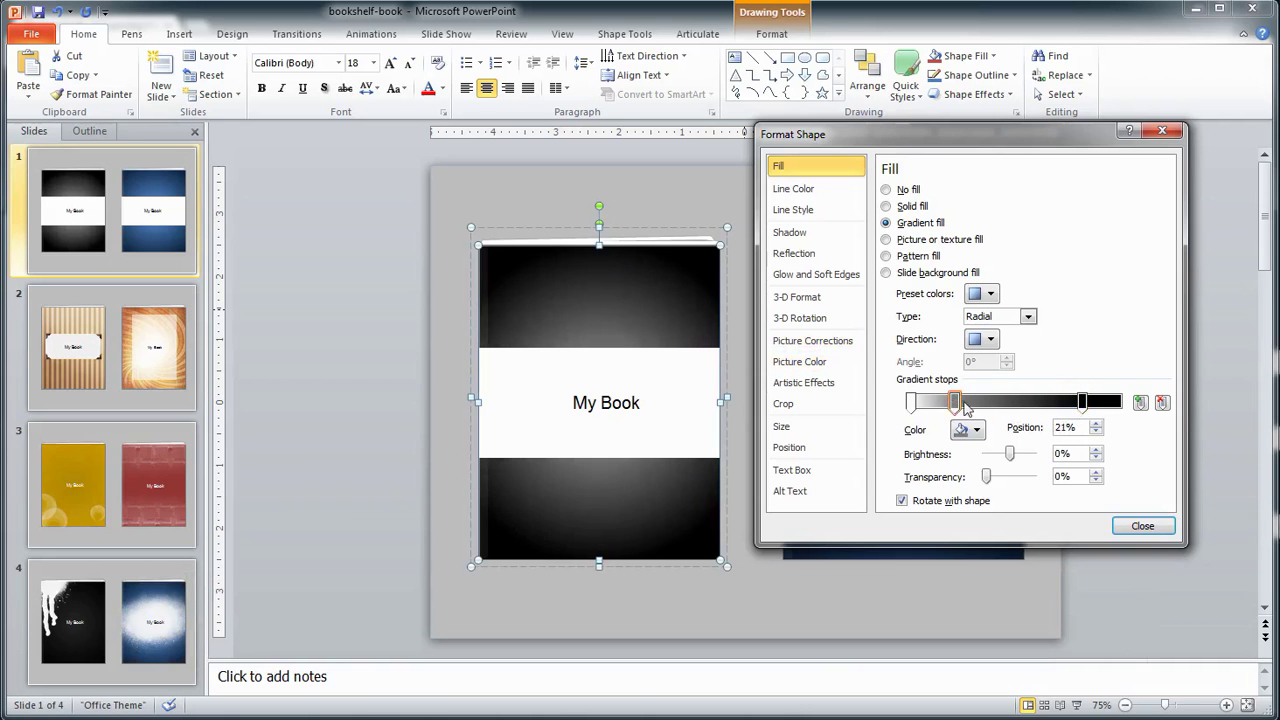
{"action": "left_click", "coordinate": [1083, 402]}
{"action": "left_click", "coordinate": [967, 430]}
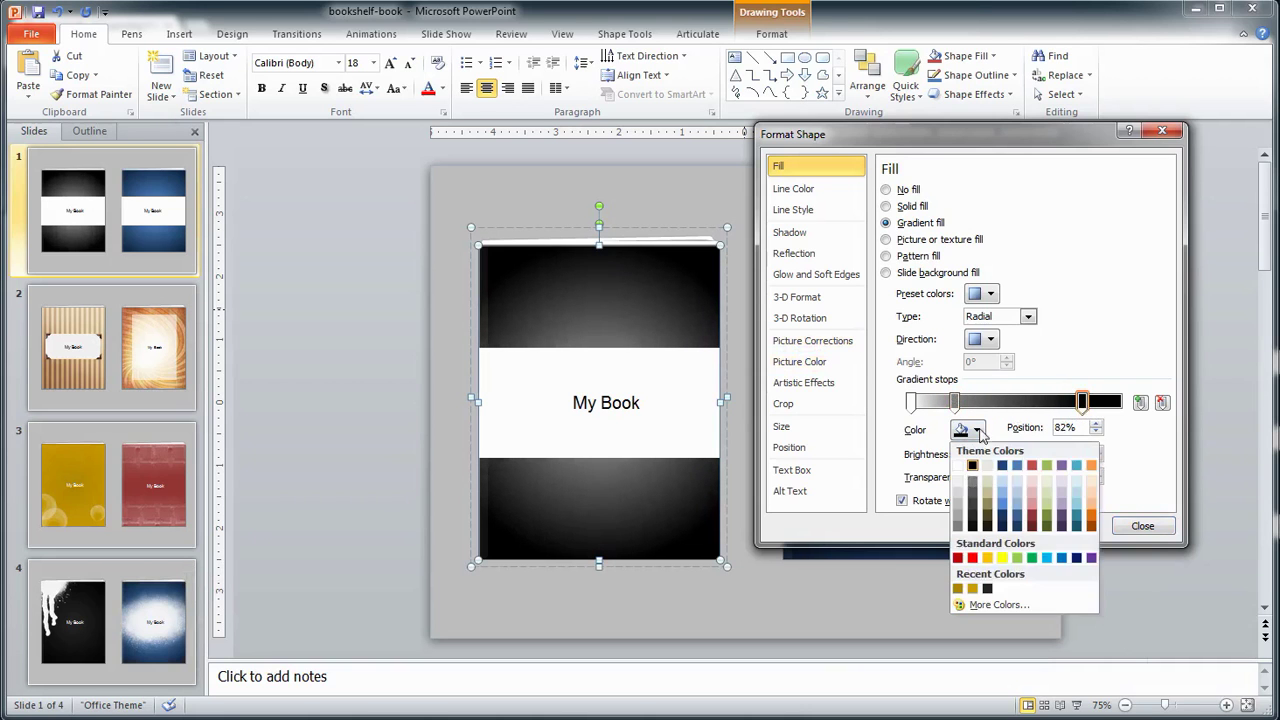
{"action": "left_click", "coordinate": [1018, 497]}
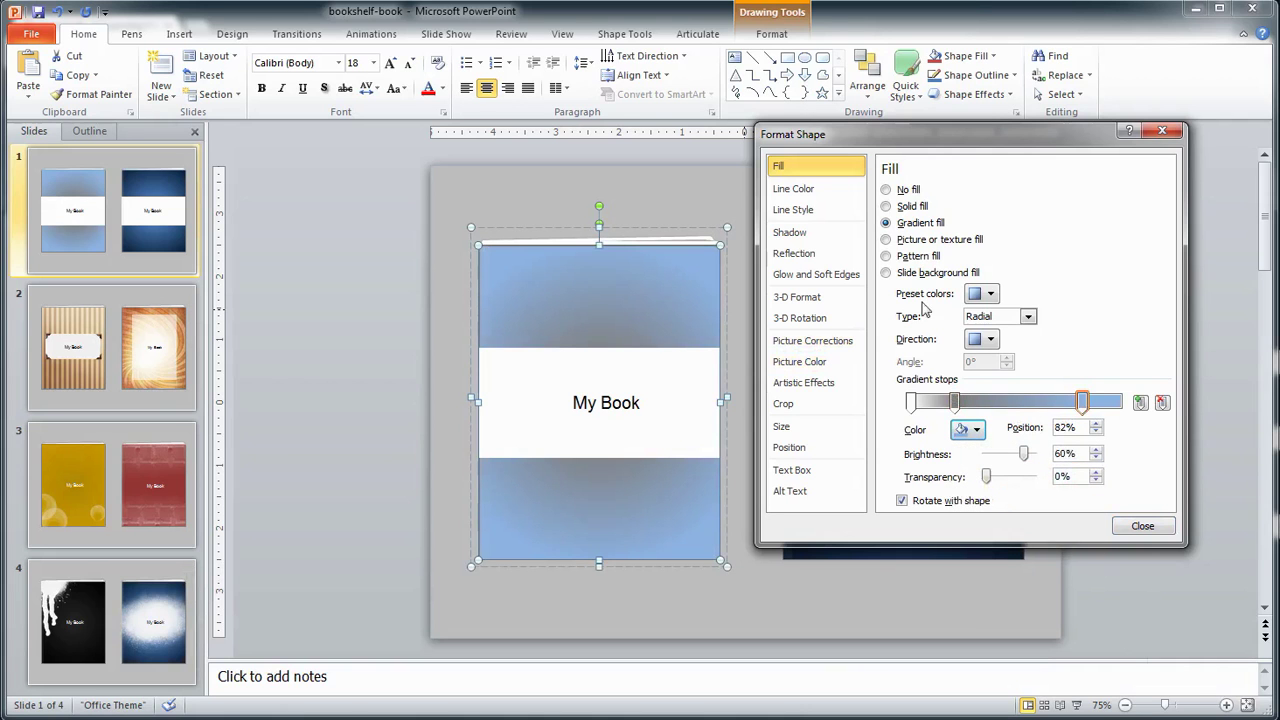
- Replace the gradient with a solid dark olive fill on the cover background
{"action": "left_click", "coordinate": [886, 206]}
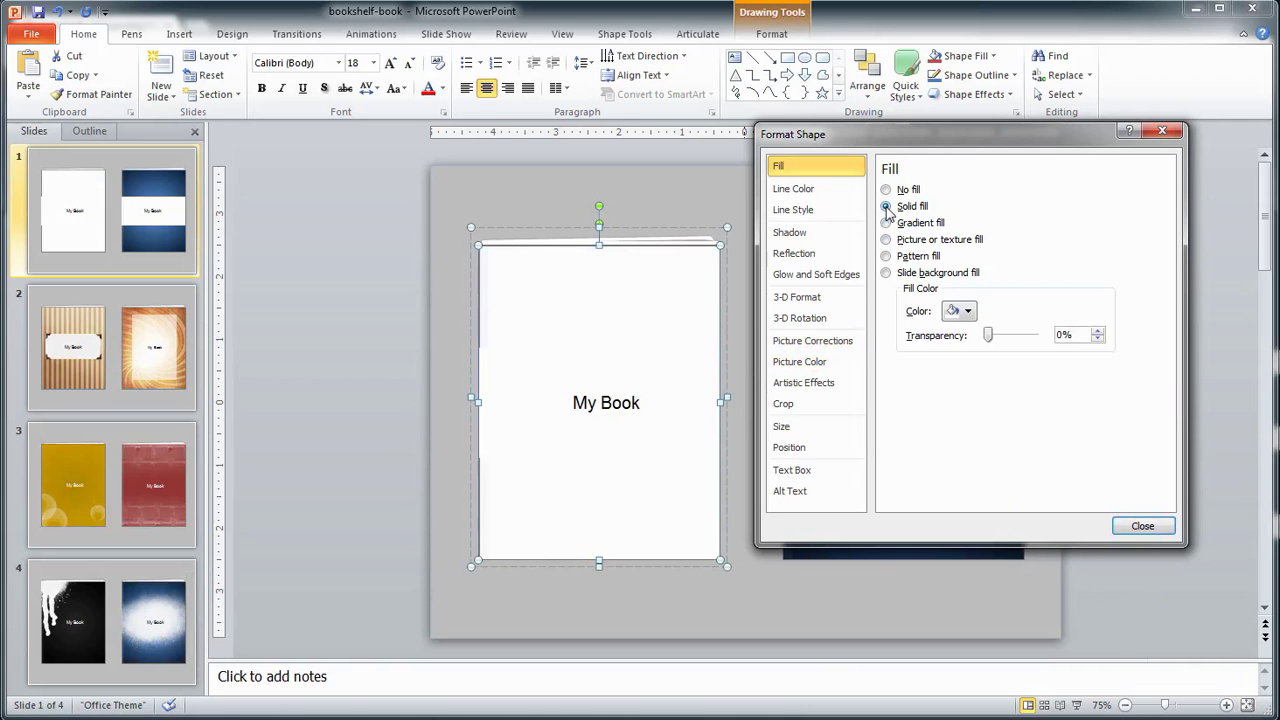
{"action": "left_click", "coordinate": [966, 312]}
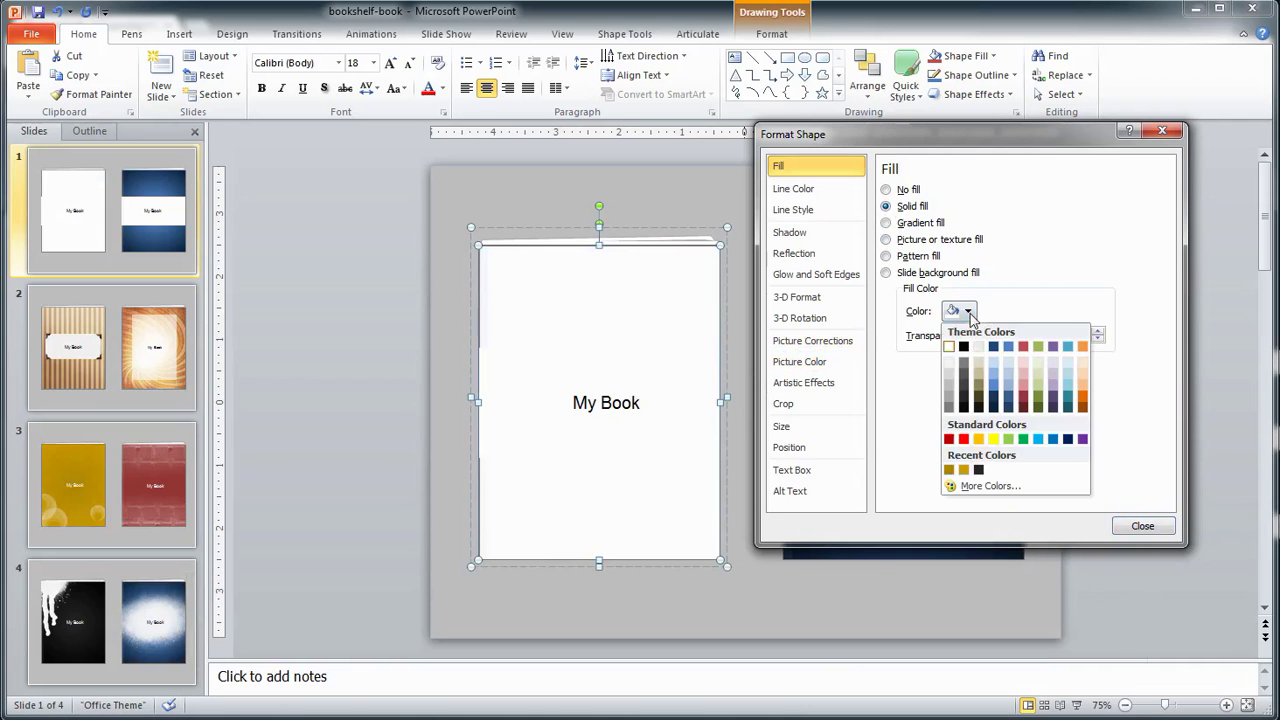
{"action": "left_click", "coordinate": [979, 401]}
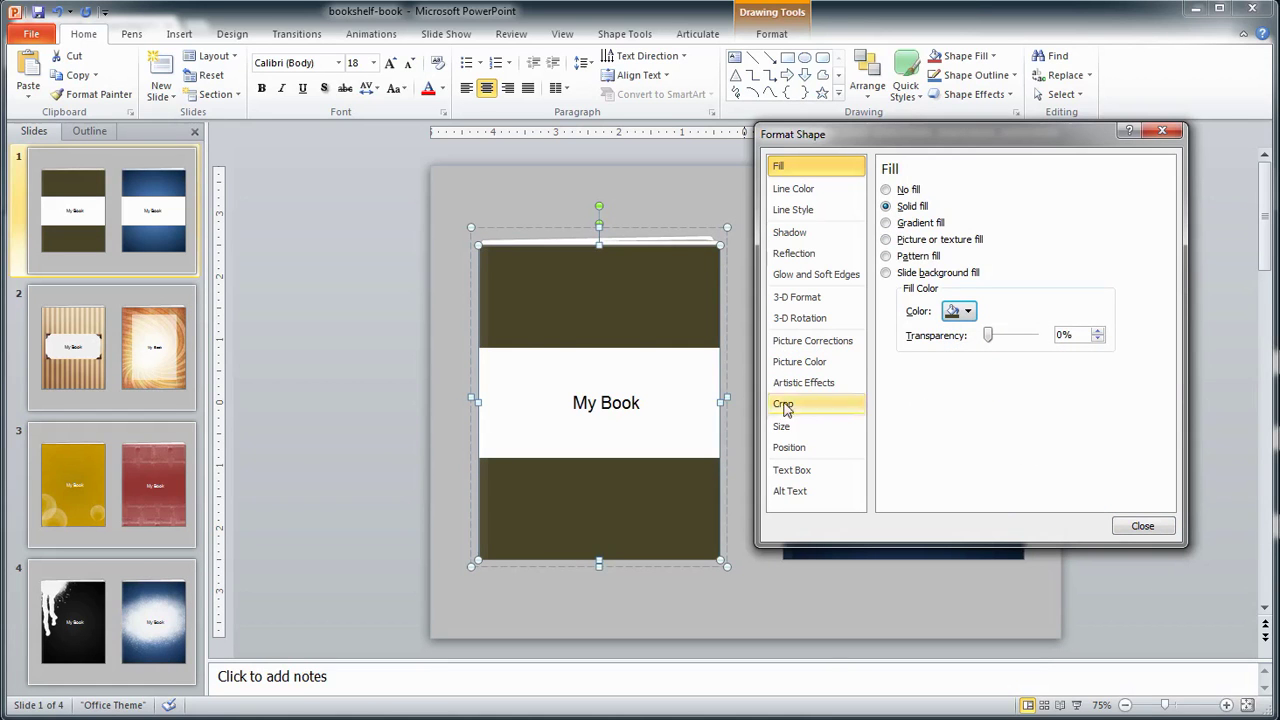
- Shrink the white band, raise it near the cover's top, and center the My Book title on it
{"action": "left_click", "coordinate": [426, 302]}
{"action": "left_click", "coordinate": [550, 362]}
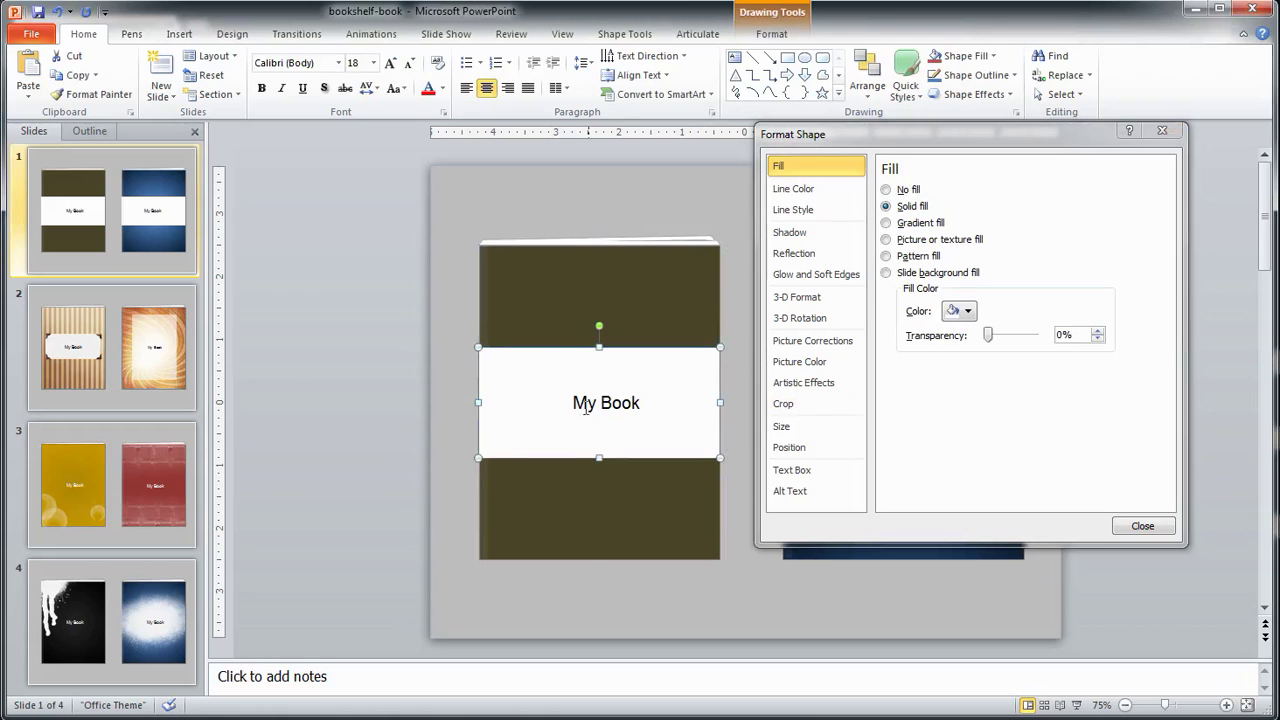
{"action": "left_click_drag", "start_coordinate": [599, 455], "coordinate": [599, 403]}
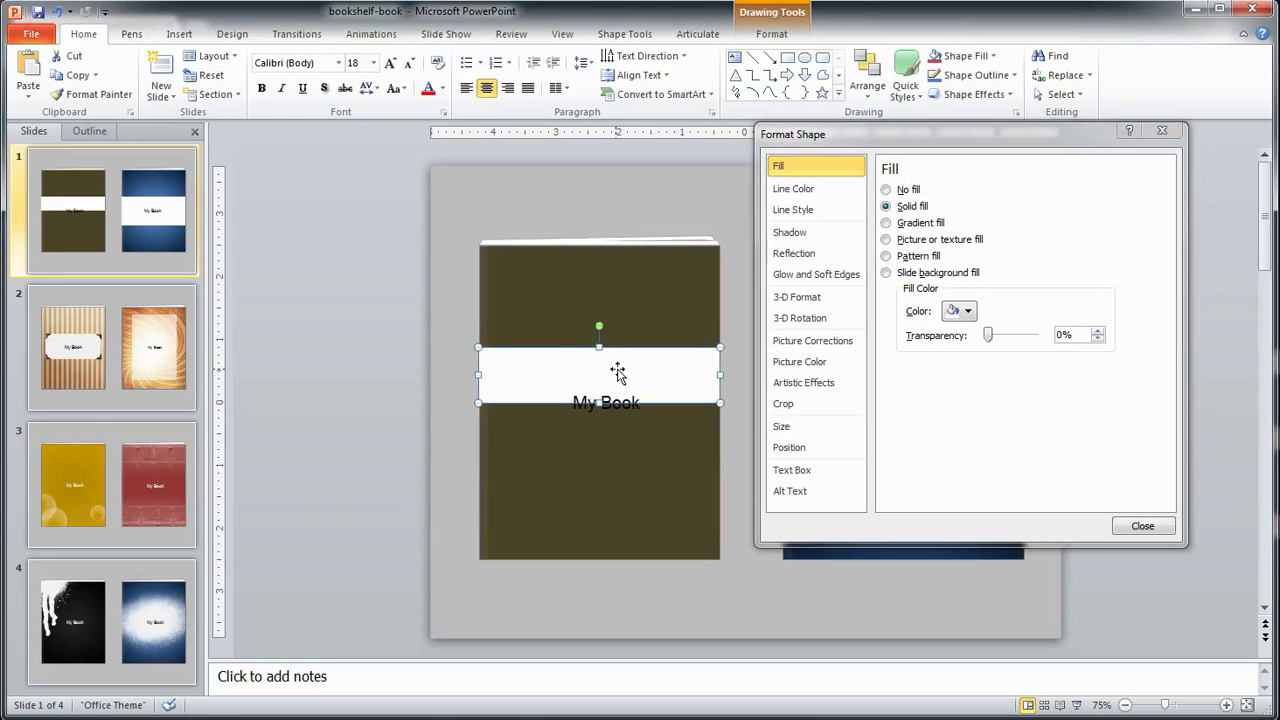
{"action": "left_click_drag", "start_coordinate": [720, 375], "coordinate": [624, 332]}
{"action": "left_click", "coordinate": [608, 400]}
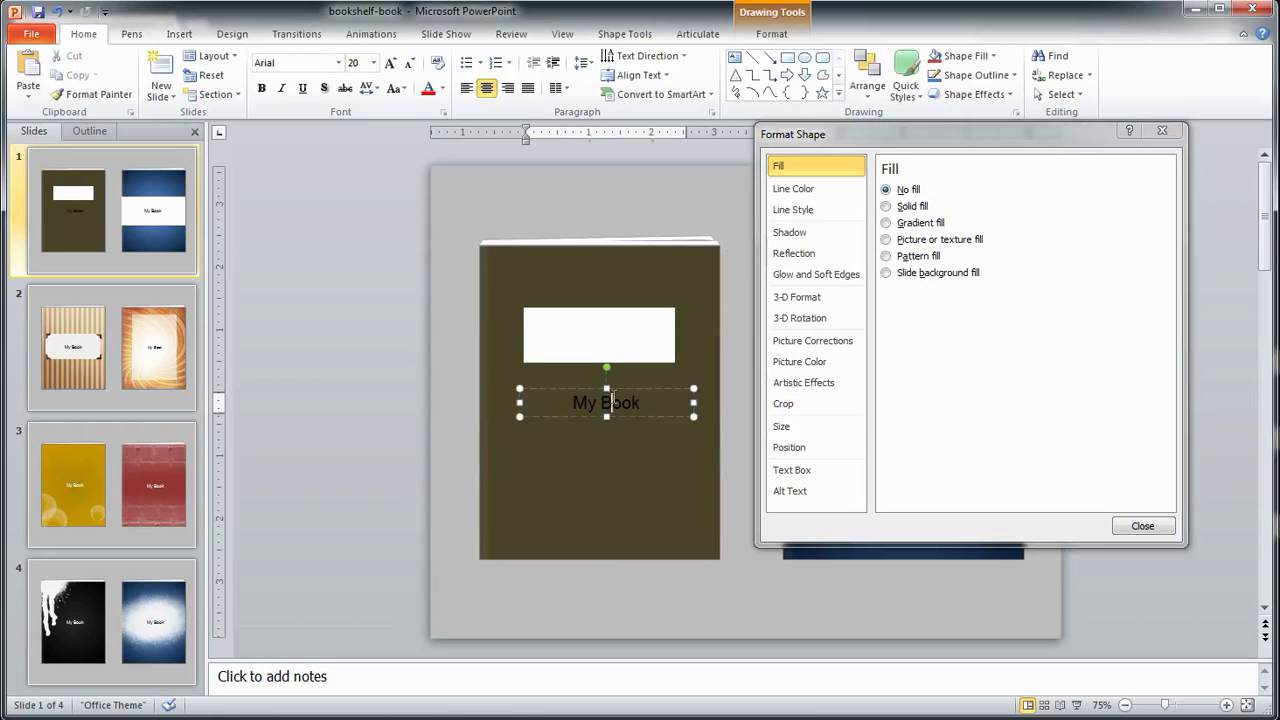
{"action": "left_click_drag", "start_coordinate": [608, 400], "coordinate": [611, 324]}
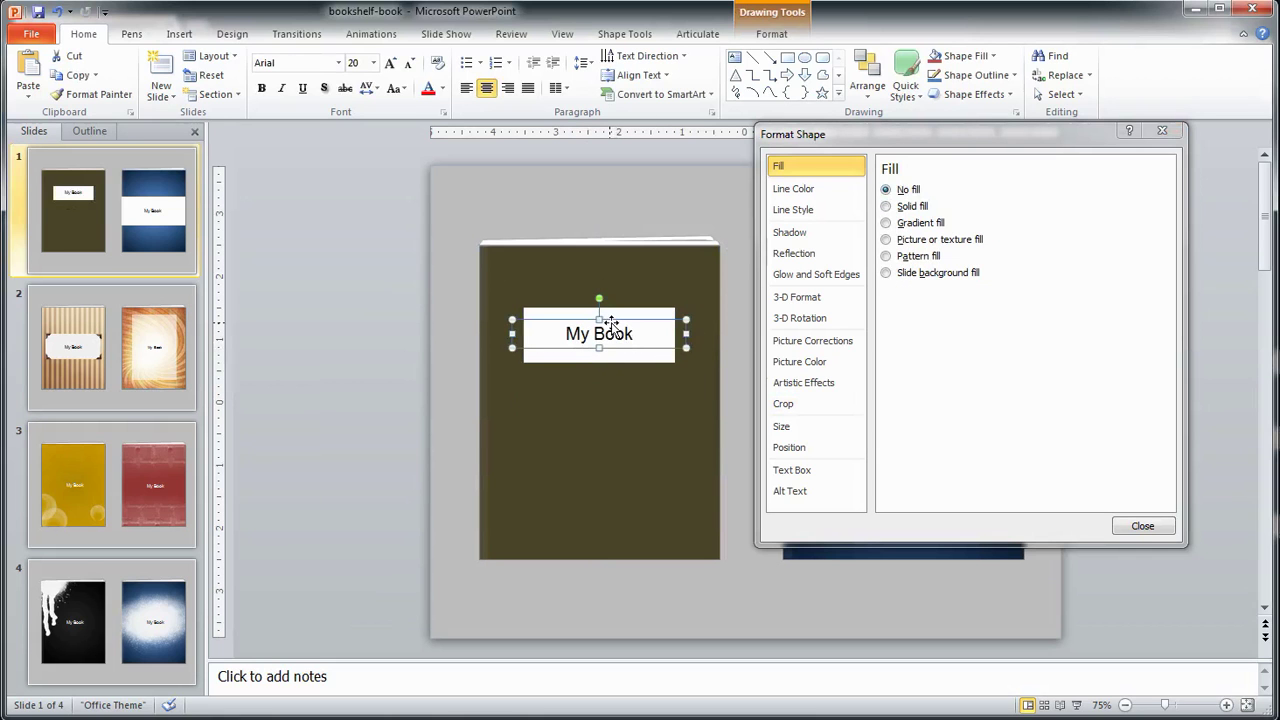
{"action": "left_click", "coordinate": [362, 290]}
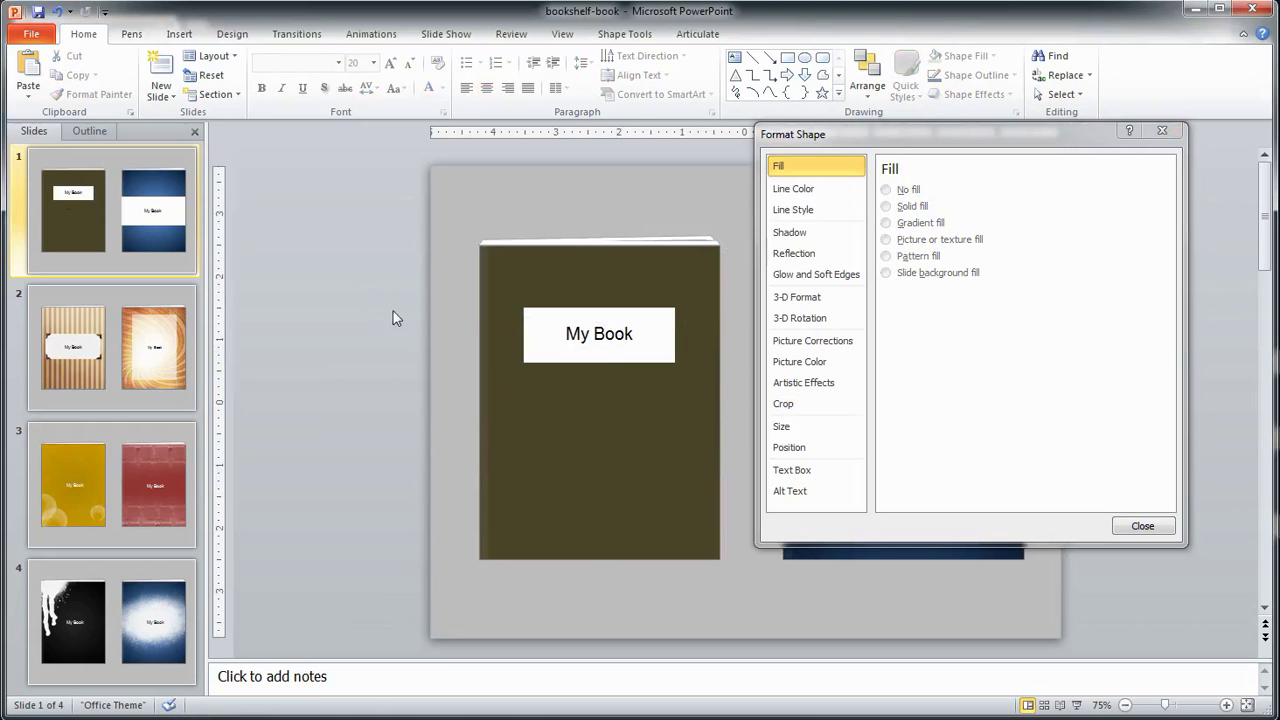
- Copy the whole olive cover and paste it as a picture at the slide's upper left
{"action": "left_click", "coordinate": [1141, 526]}
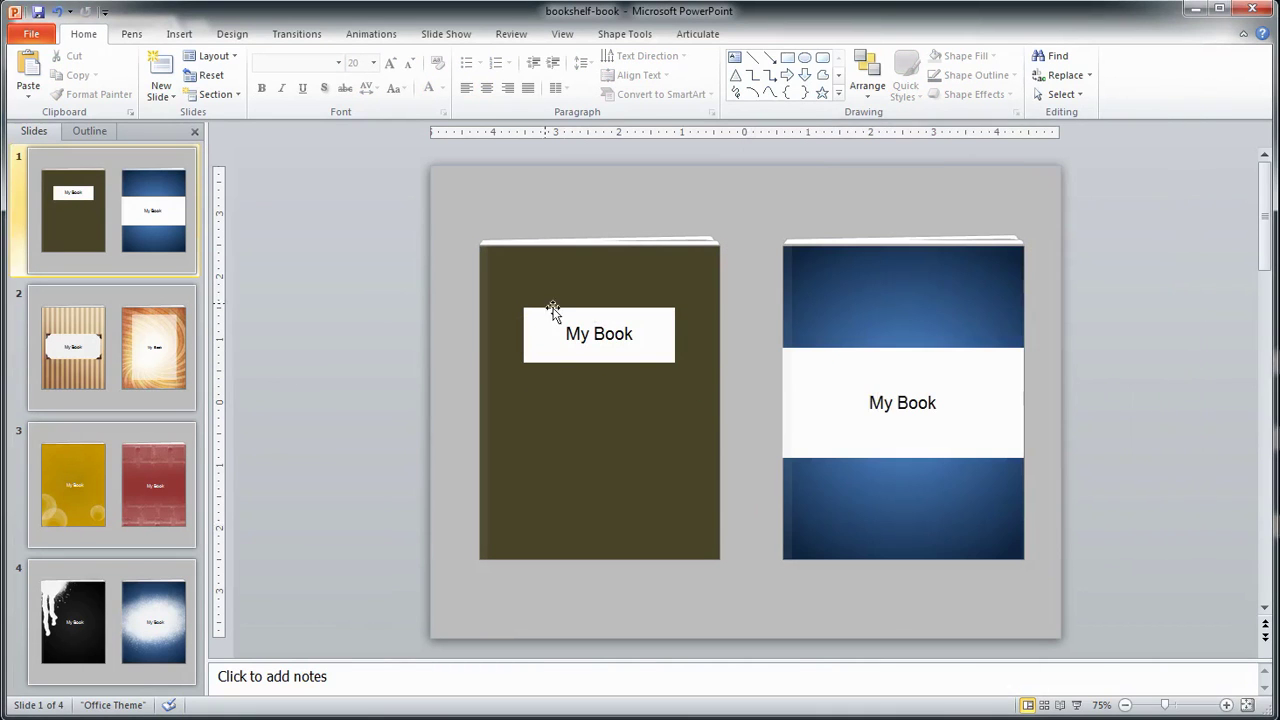
{"action": "mouse_move", "coordinate": [358, 166]}
{"action": "left_mouse_down"}
{"action": "mouse_move", "coordinate": [540, 312]}
{"action": "mouse_move", "coordinate": [775, 587]}
{"action": "mouse_move", "coordinate": [775, 629]}
{"action": "left_mouse_up"}
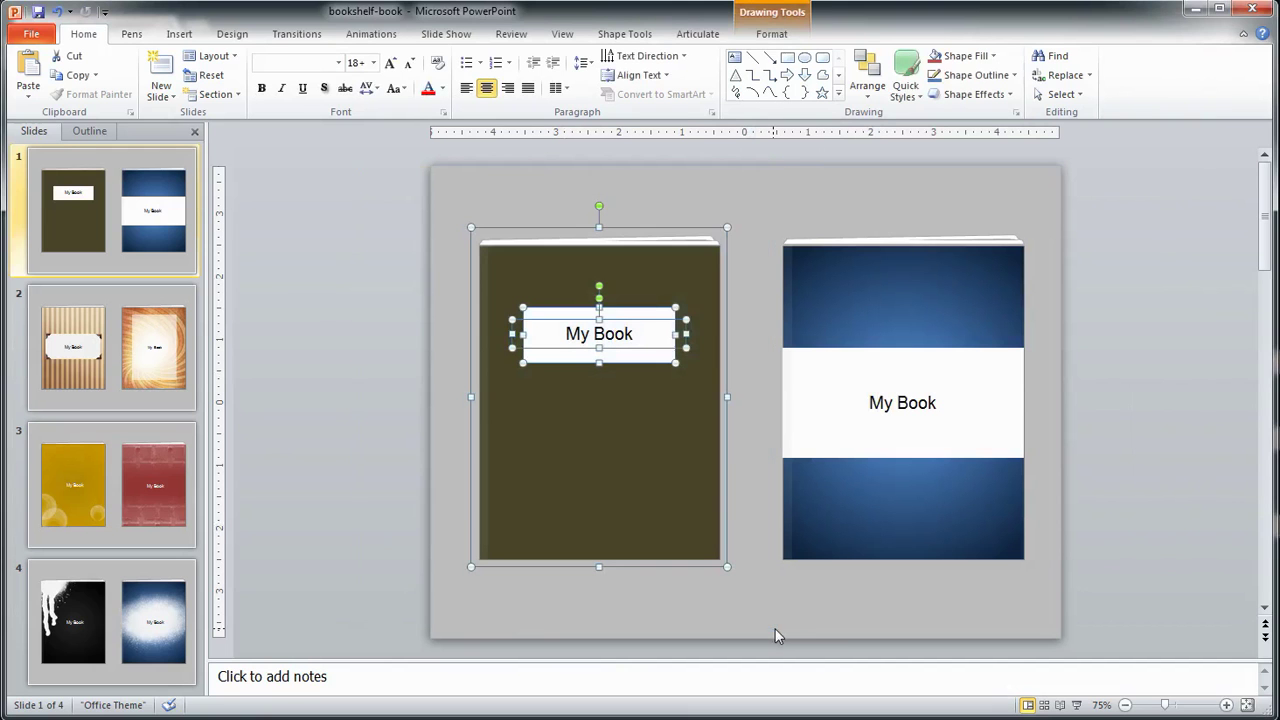
{"action": "right_click", "coordinate": [656, 269]}
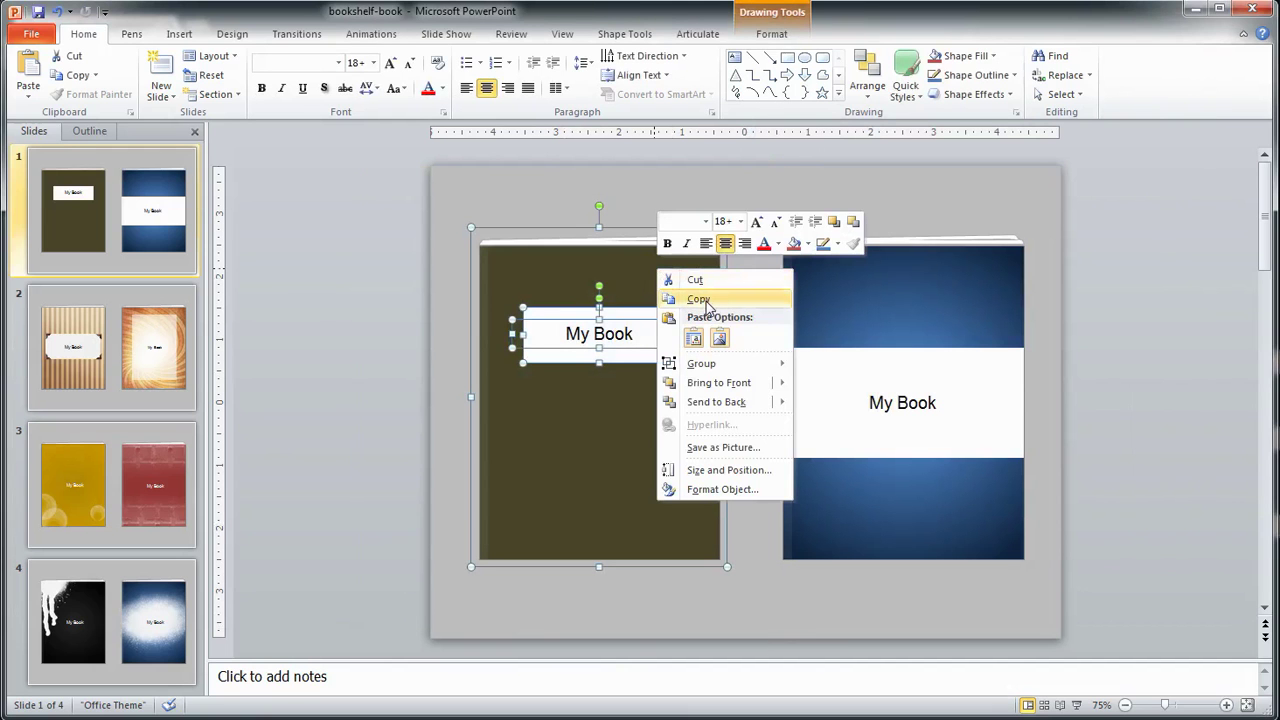
{"action": "left_click", "coordinate": [703, 299]}
{"action": "right_click", "coordinate": [358, 298]}
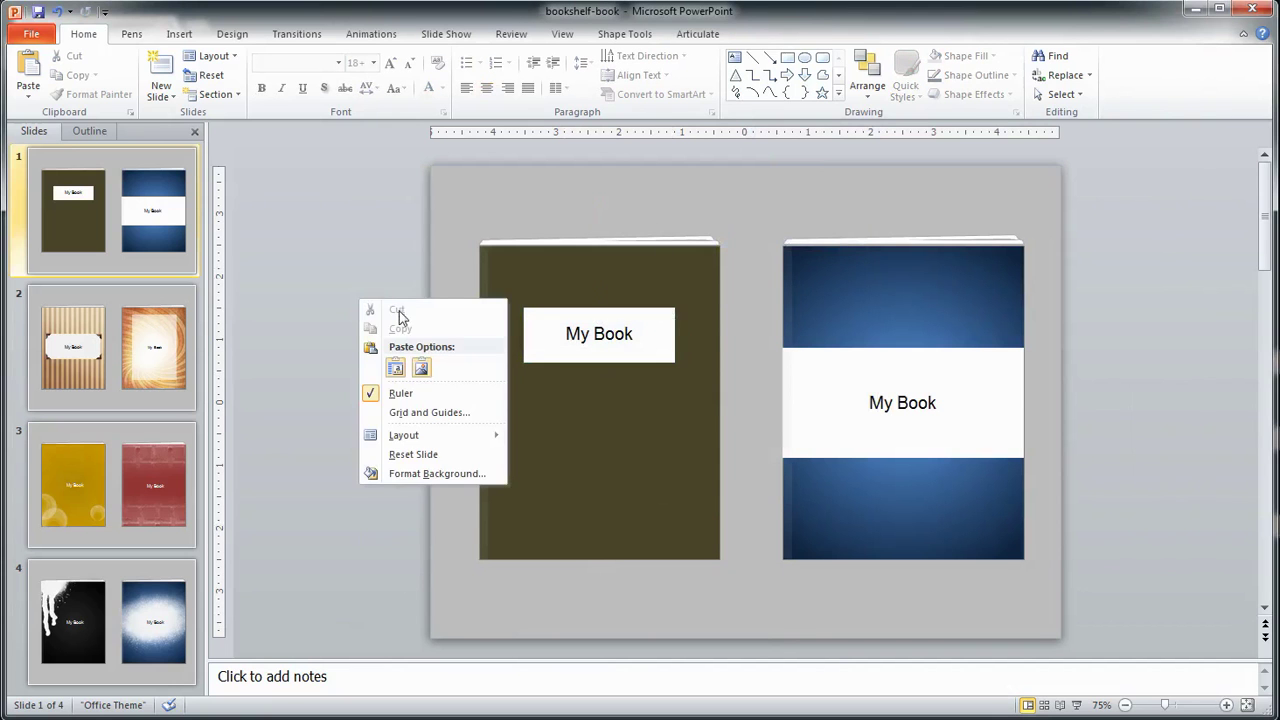
{"action": "left_click", "coordinate": [424, 369]}
{"action": "left_click_drag", "start_coordinate": [729, 366], "coordinate": [409, 323]}
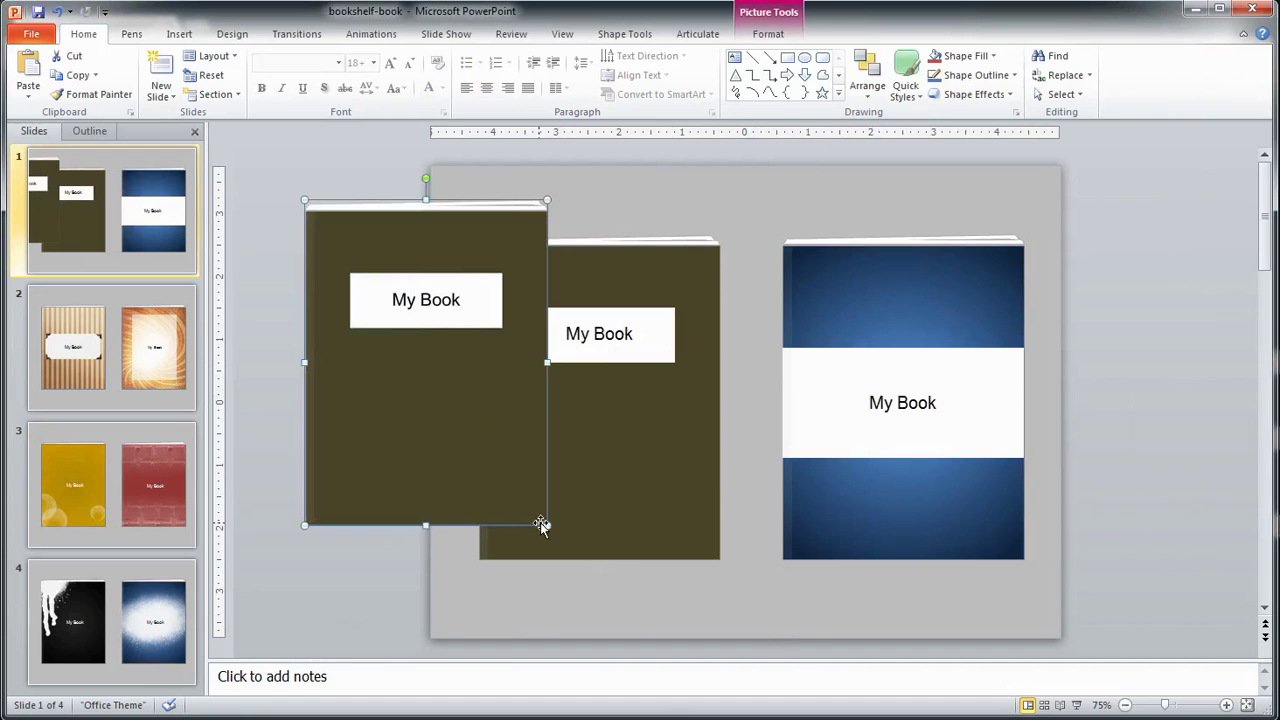
- Look over the pasted cover picture's formatting and shortcut options without changing anything
{"action": "double_click", "coordinate": [443, 423]}
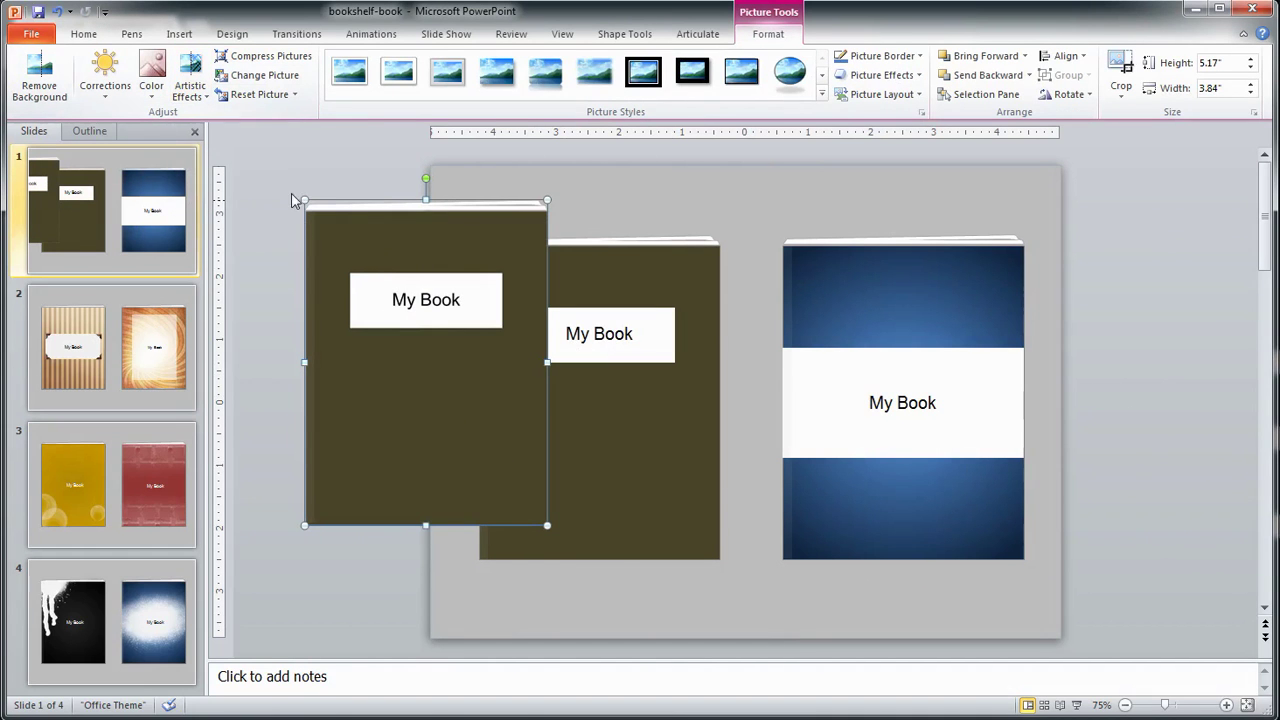
{"action": "right_click", "coordinate": [378, 265]}
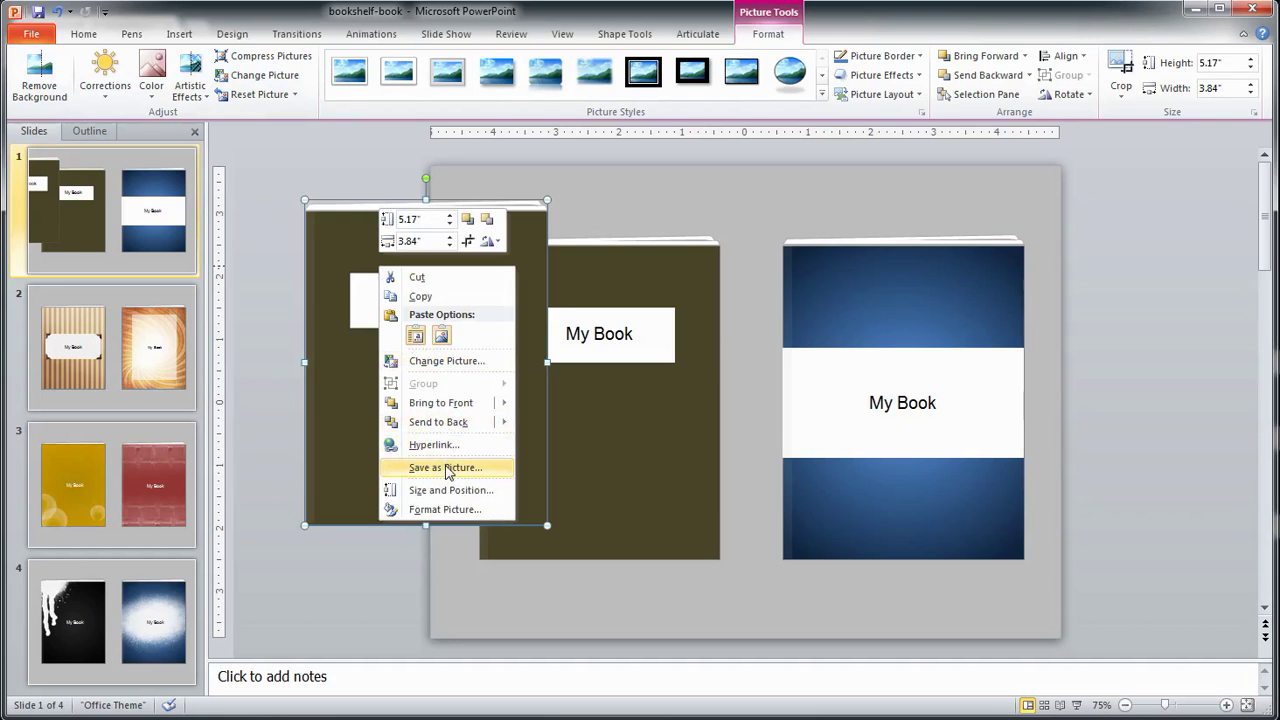
{"action": "left_click", "coordinate": [347, 426]}
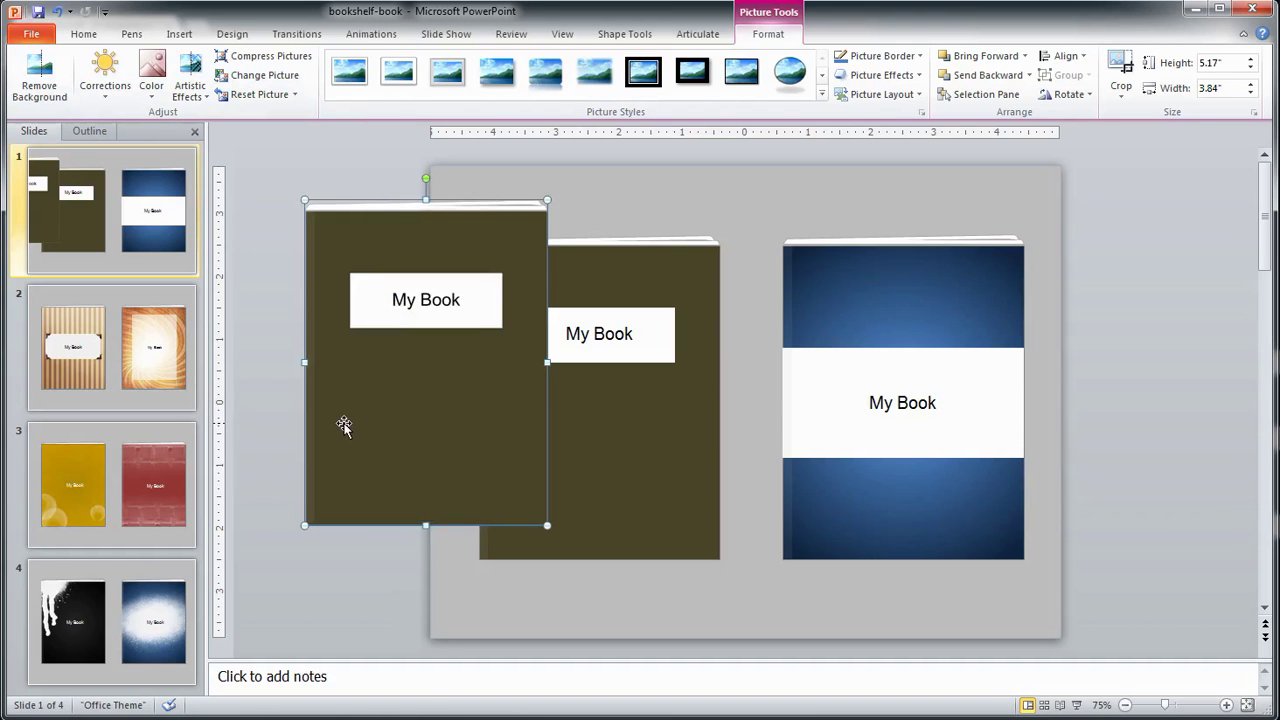
- Delete the pasted cover picture and reselect the olive cover's background shape
{"action": "key", "text": "Delete"}
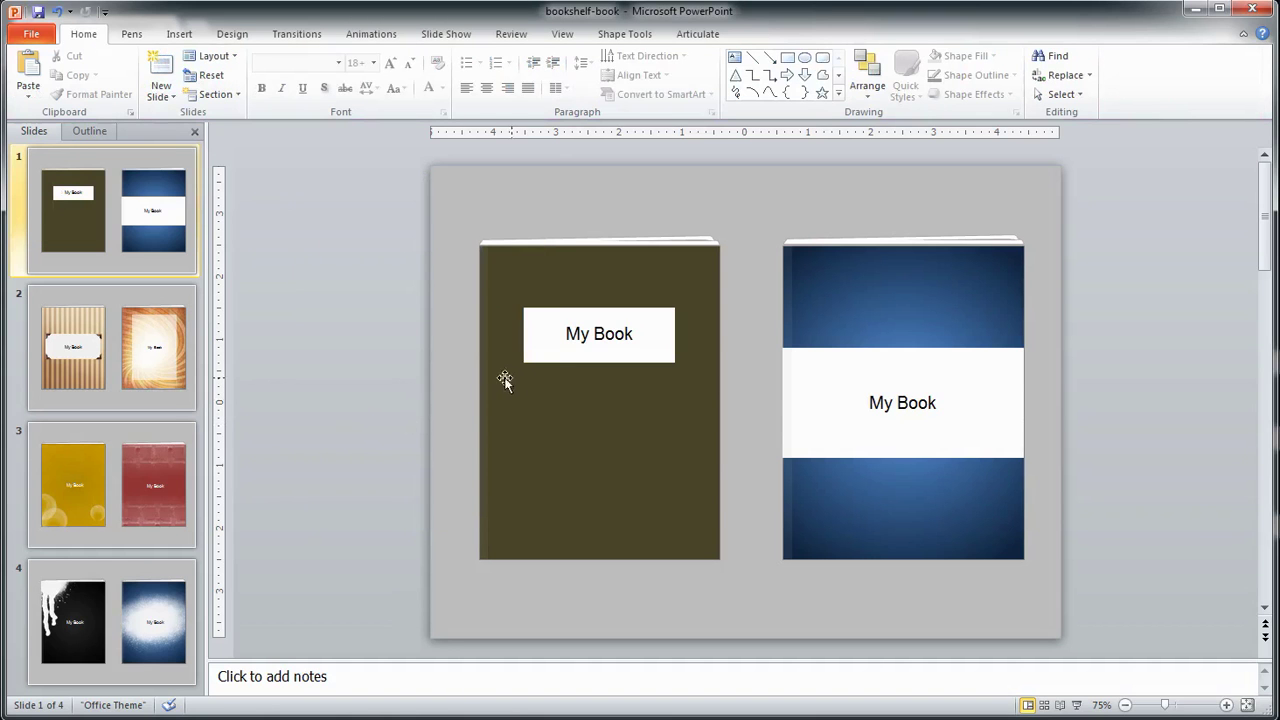
{"action": "left_click", "coordinate": [535, 277]}
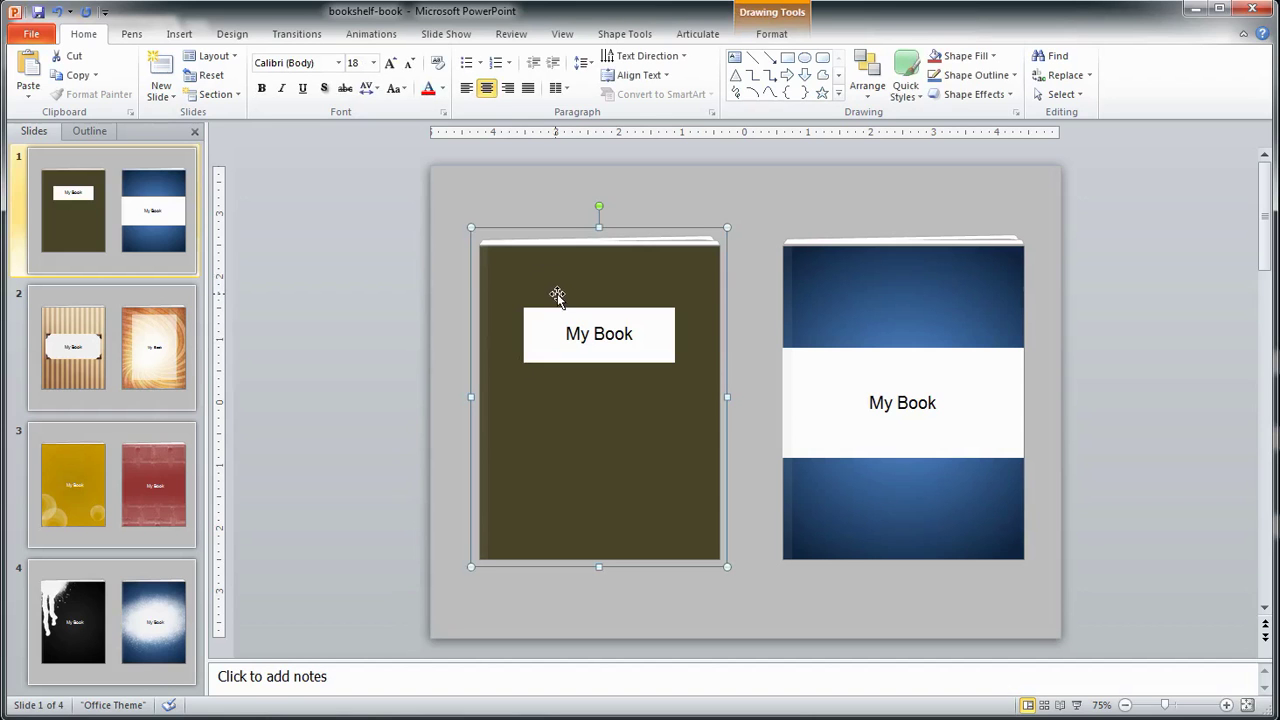
{"action": "left_click", "coordinate": [570, 275]}
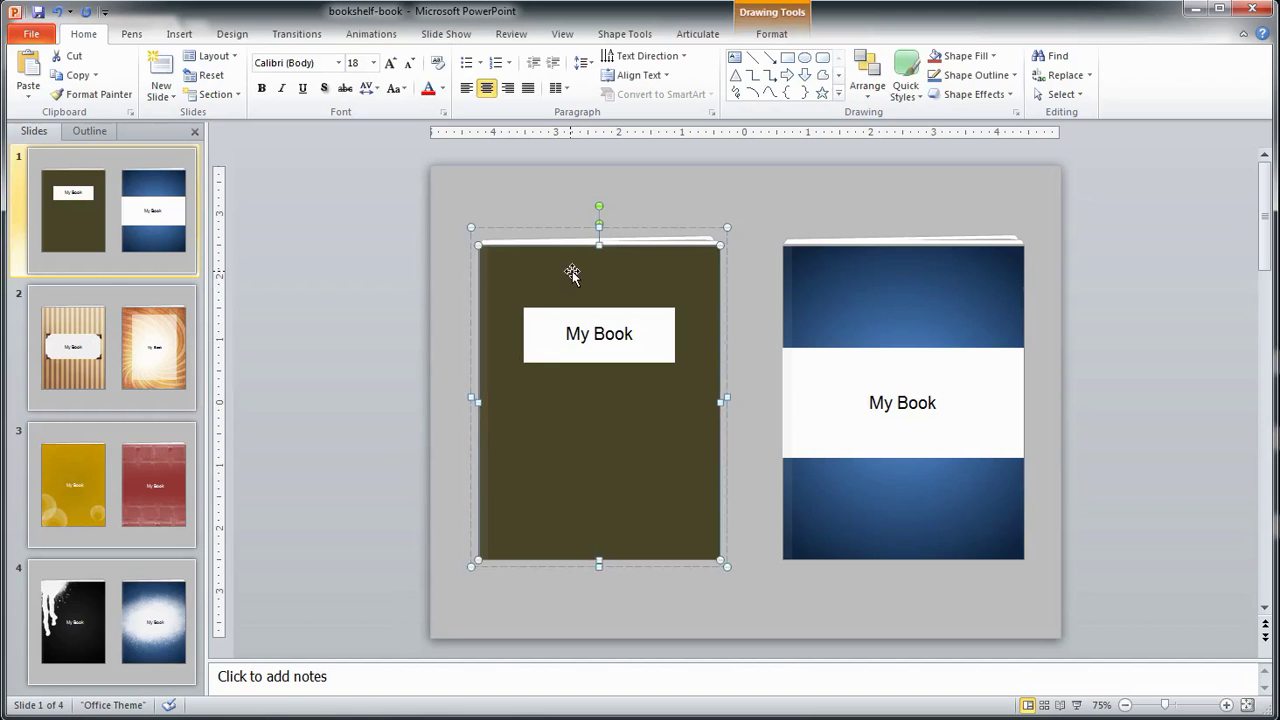
- On slide 2, select the striped cover image inside its book group
{"action": "left_click", "coordinate": [118, 322]}
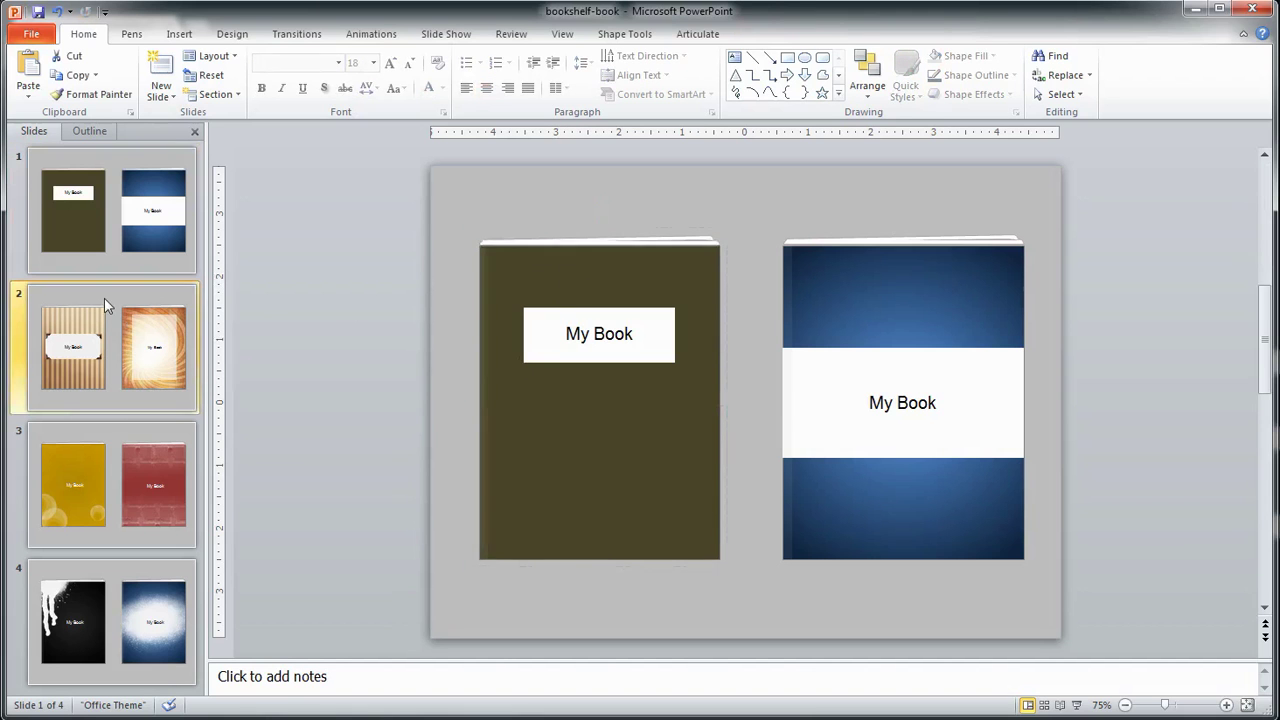
{"action": "left_click", "coordinate": [576, 532]}
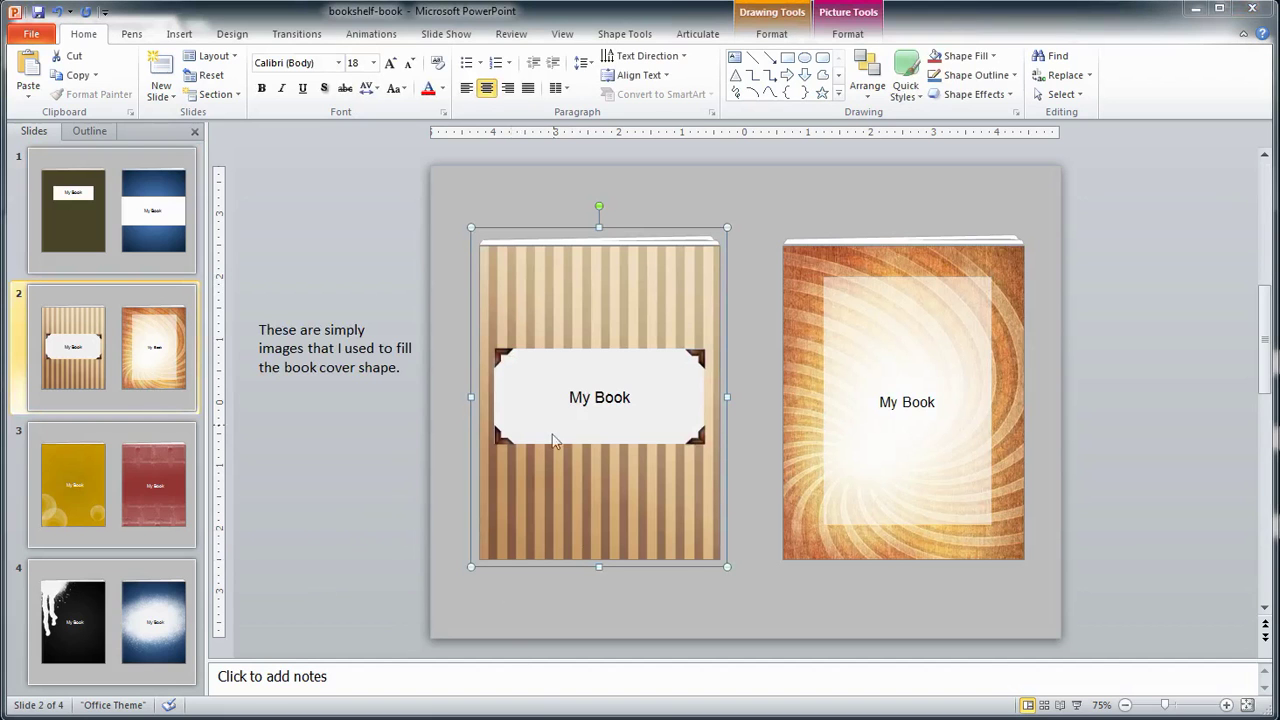
{"action": "left_click", "coordinate": [617, 283]}
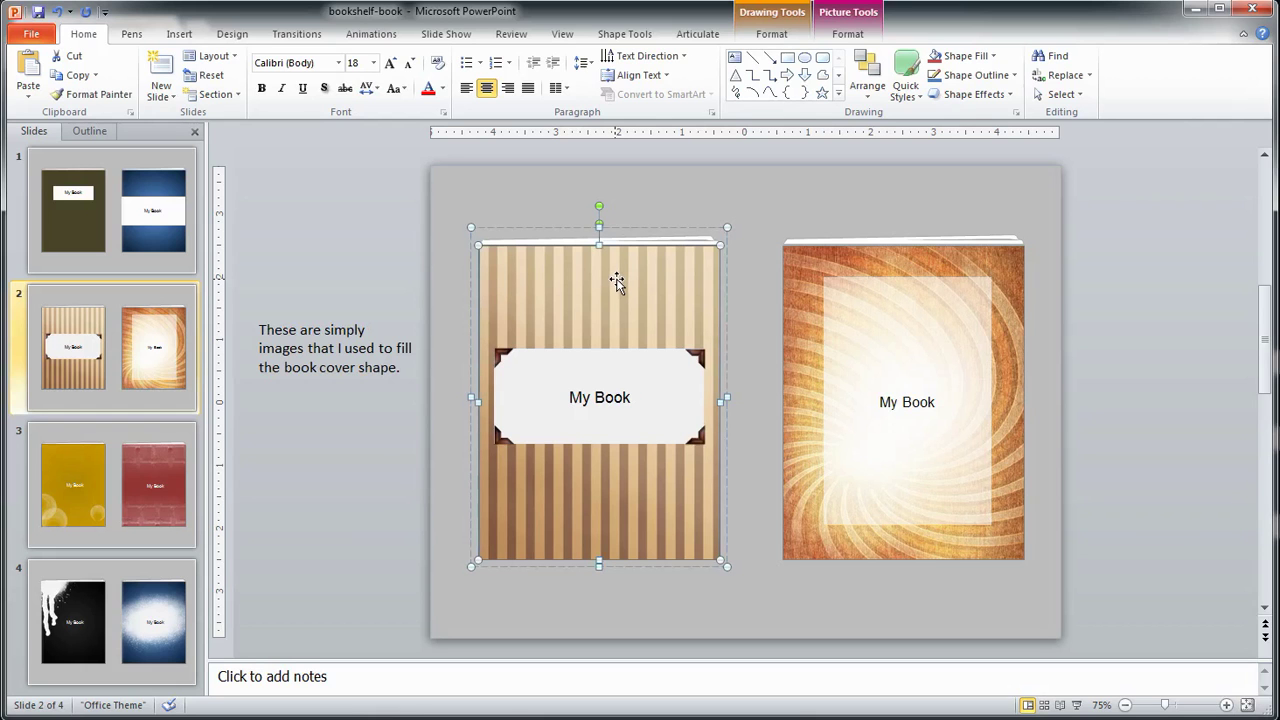
- Check in Format Picture that the striped cover uses Picture or texture fill
{"action": "right_click", "coordinate": [617, 283]}
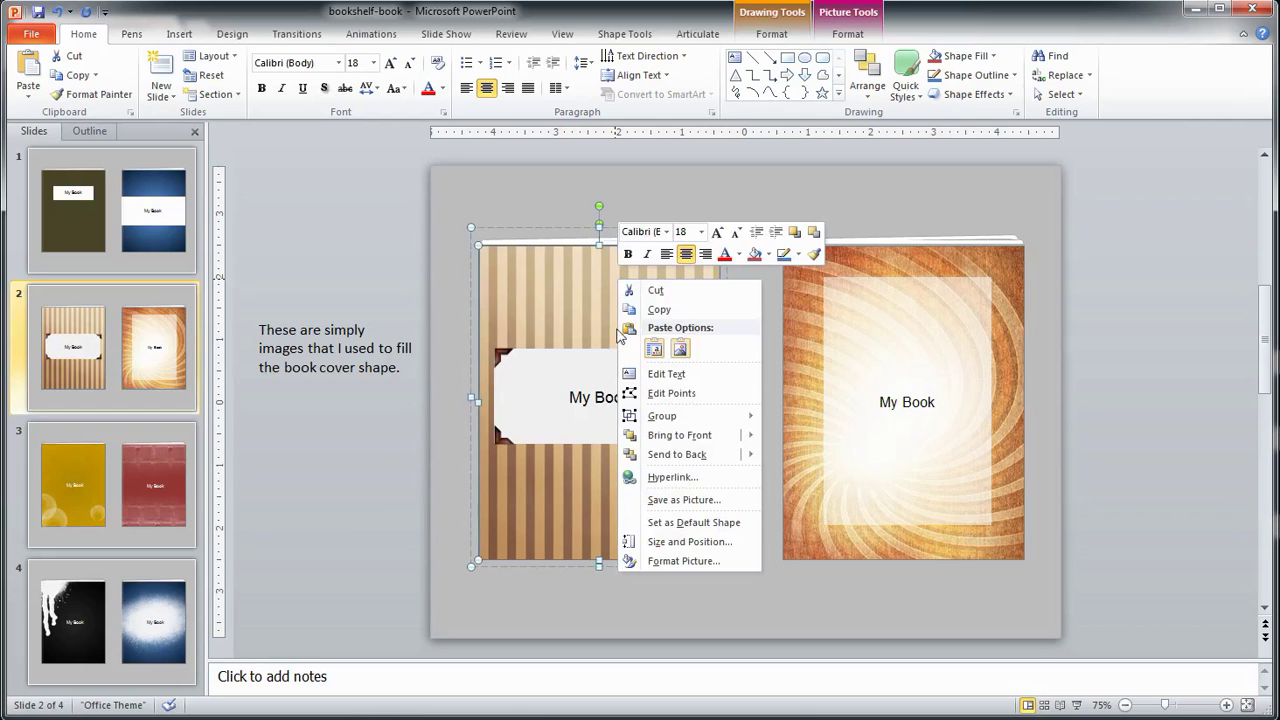
{"action": "left_click", "coordinate": [684, 562]}
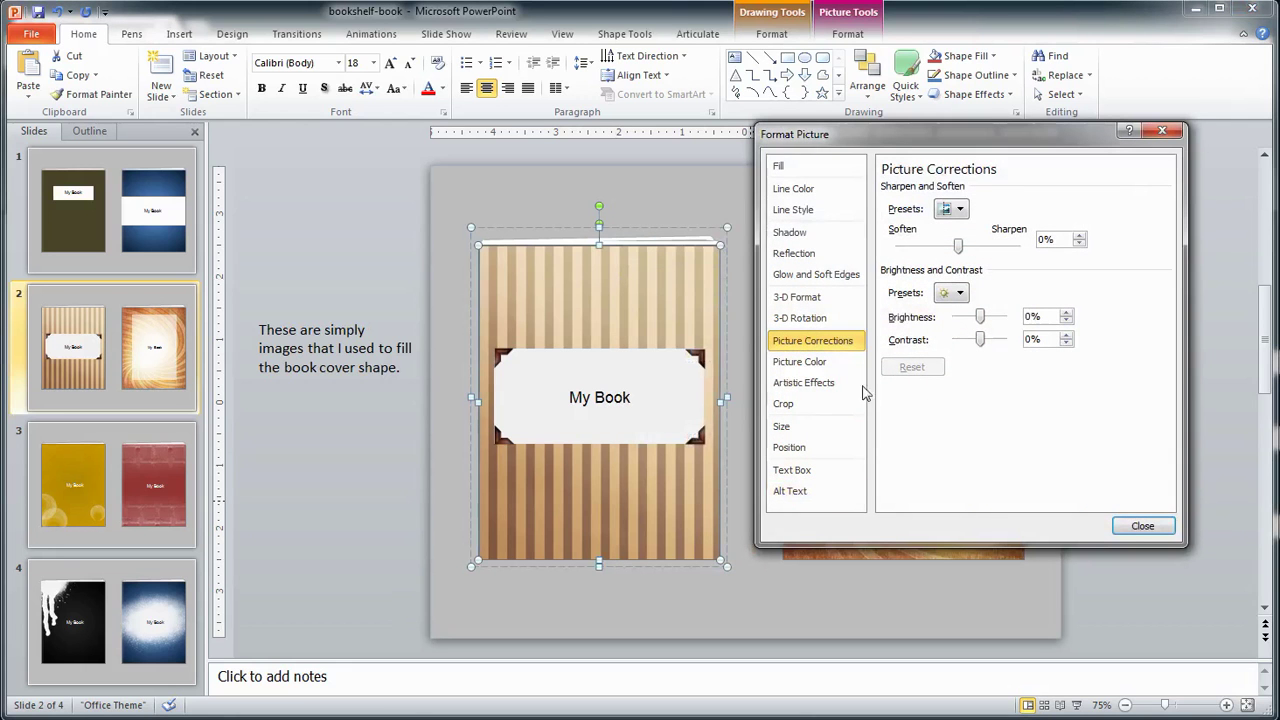
{"action": "left_click", "coordinate": [798, 170]}
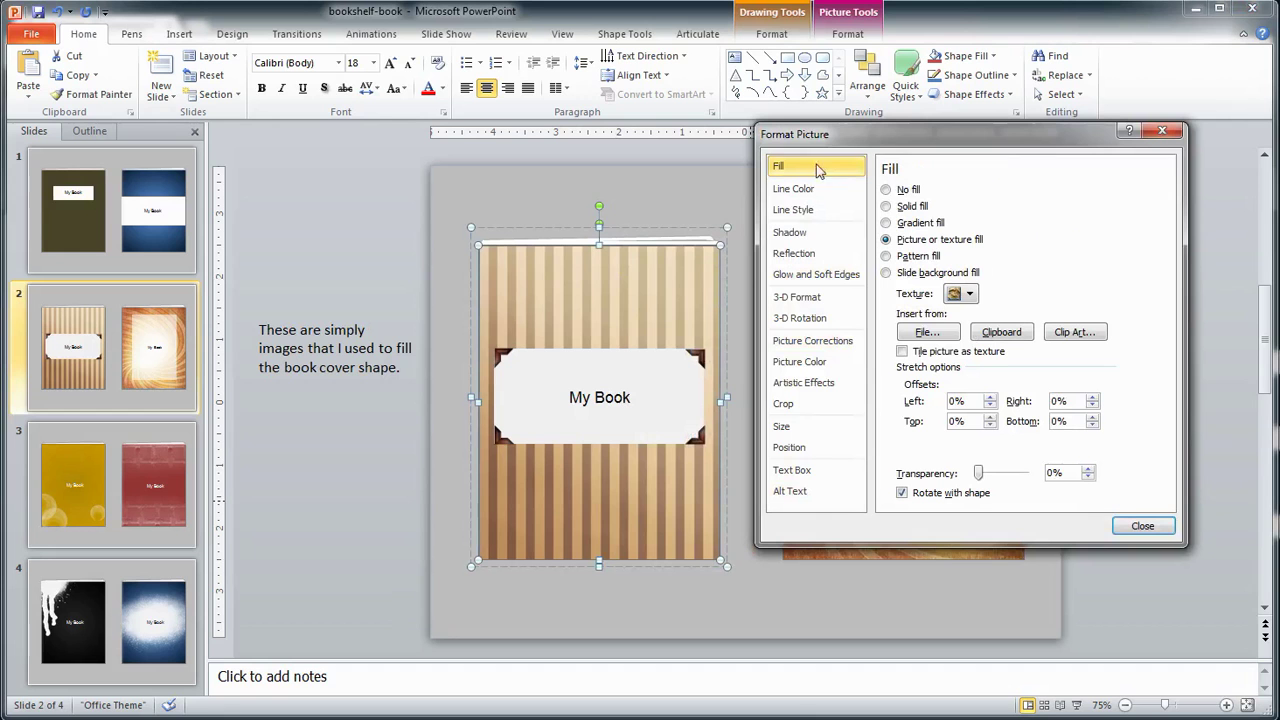
{"action": "left_click", "coordinate": [886, 240]}
{"action": "left_click_drag", "start_coordinate": [929, 138], "coordinate": [938, 545]}
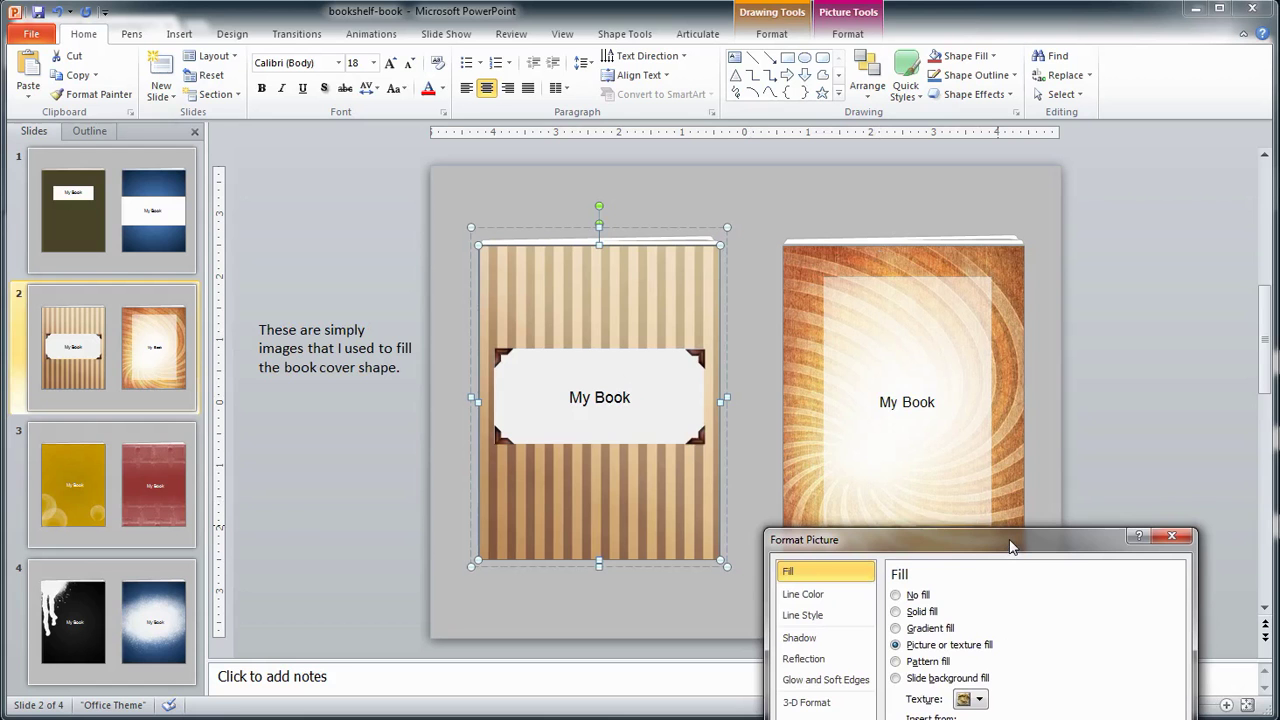
{"action": "left_click_drag", "start_coordinate": [1010, 545], "coordinate": [1100, 160]}
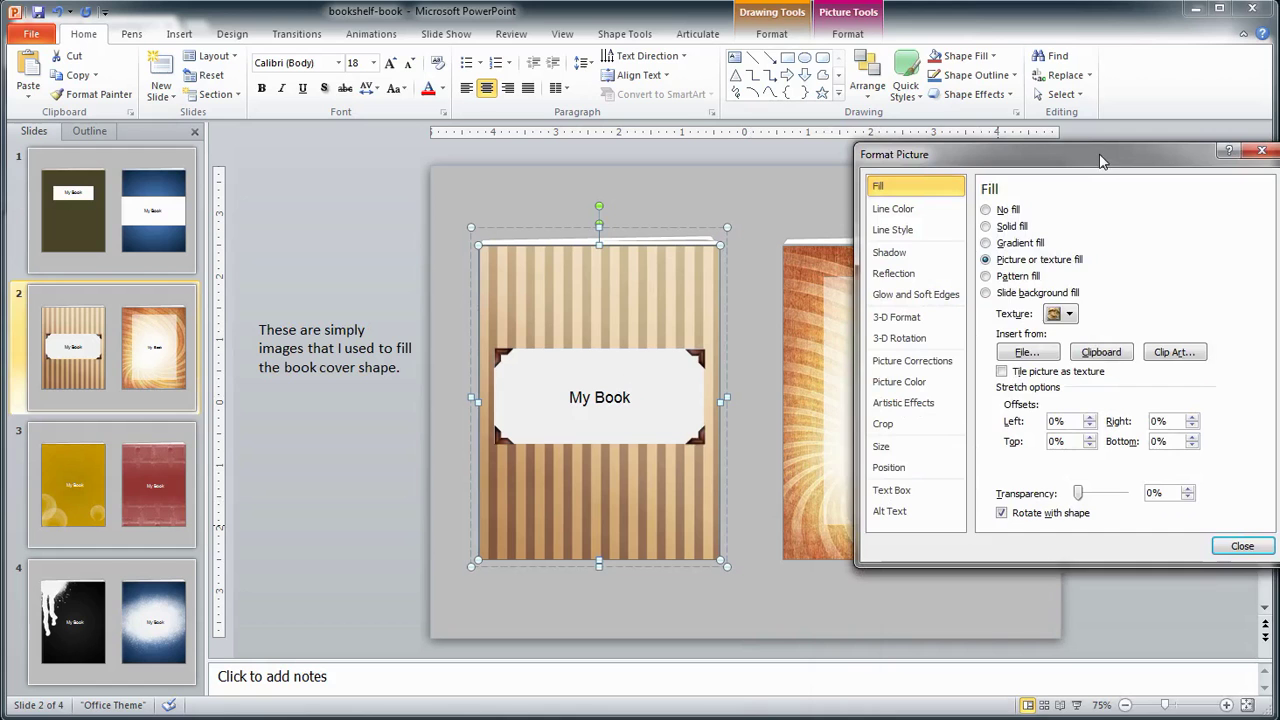
{"action": "left_click", "coordinate": [1240, 546]}
- Insert the cattail clip art from a 'sun' search, copy it, and delete it from the slide
{"action": "left_click", "coordinate": [182, 38]}
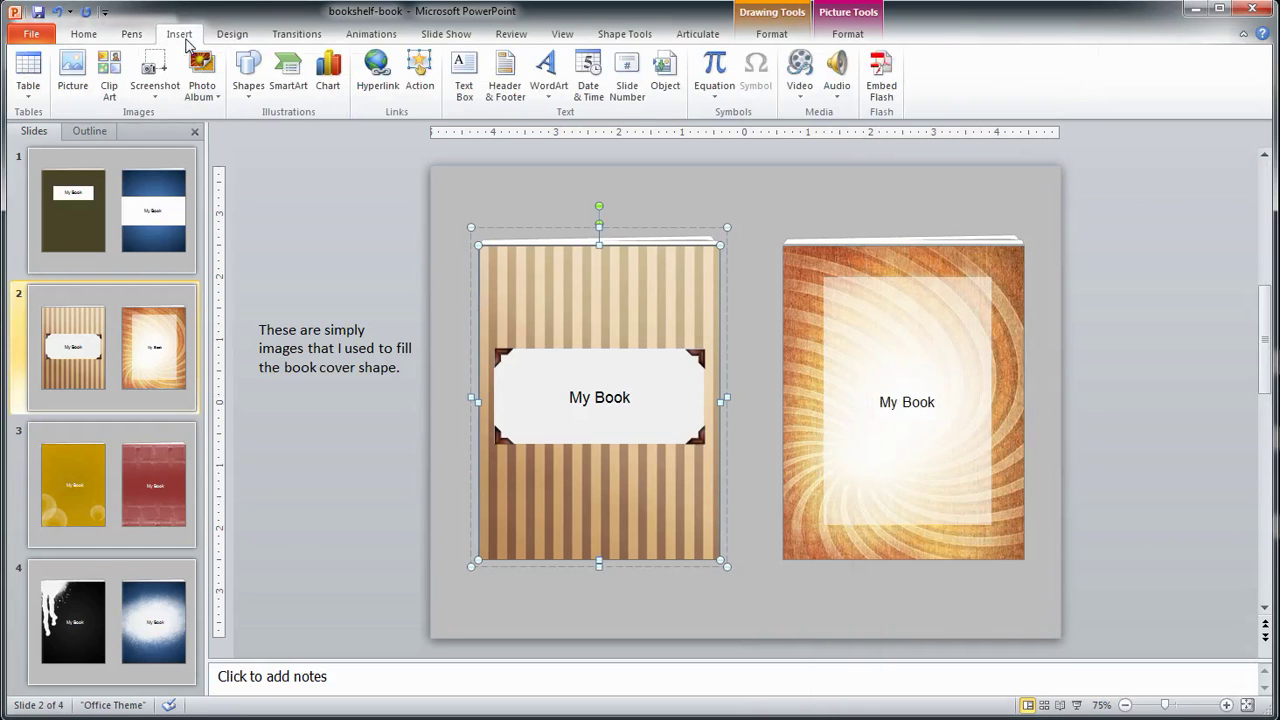
{"action": "left_click", "coordinate": [109, 75]}
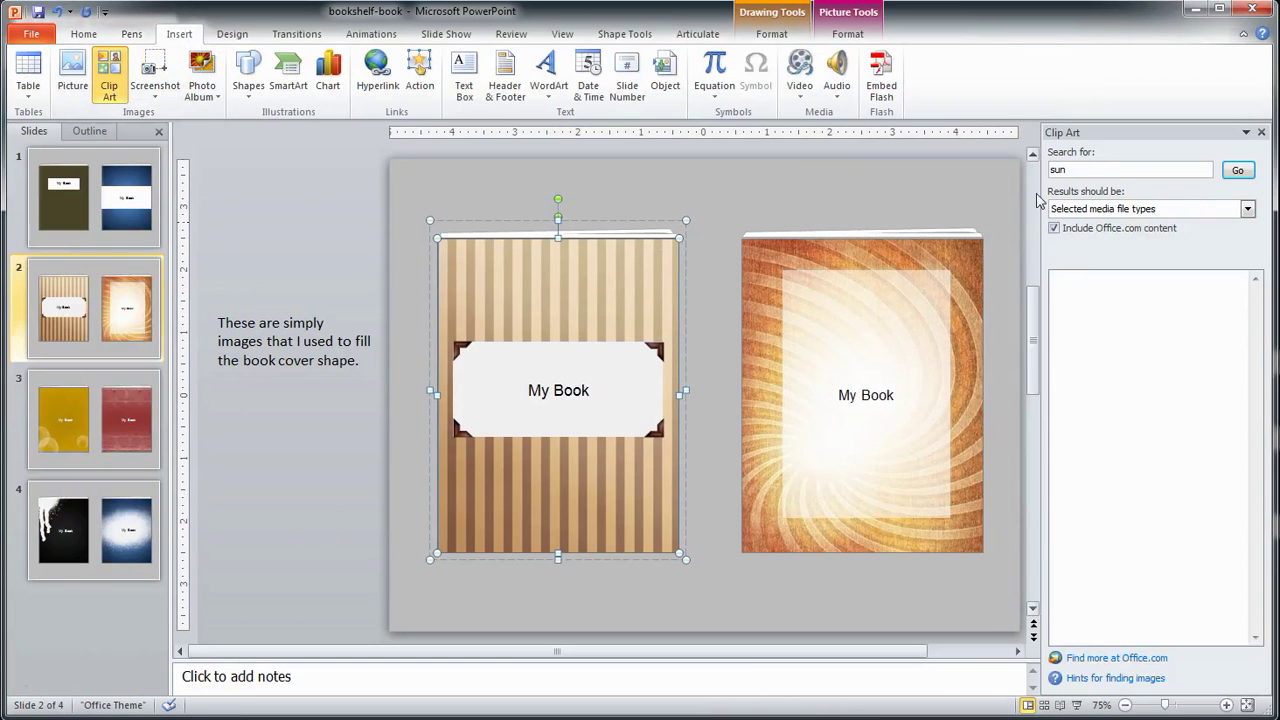
{"action": "left_click", "coordinate": [1238, 171]}
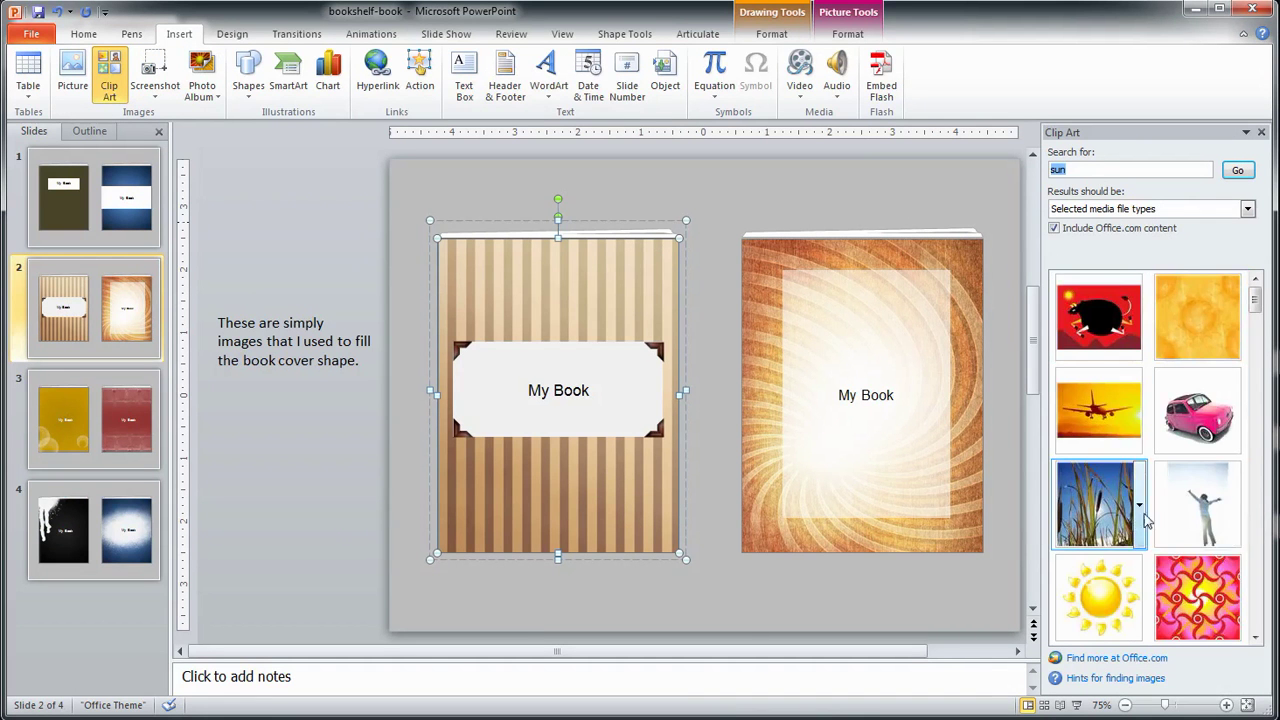
{"action": "left_click", "coordinate": [1100, 512]}
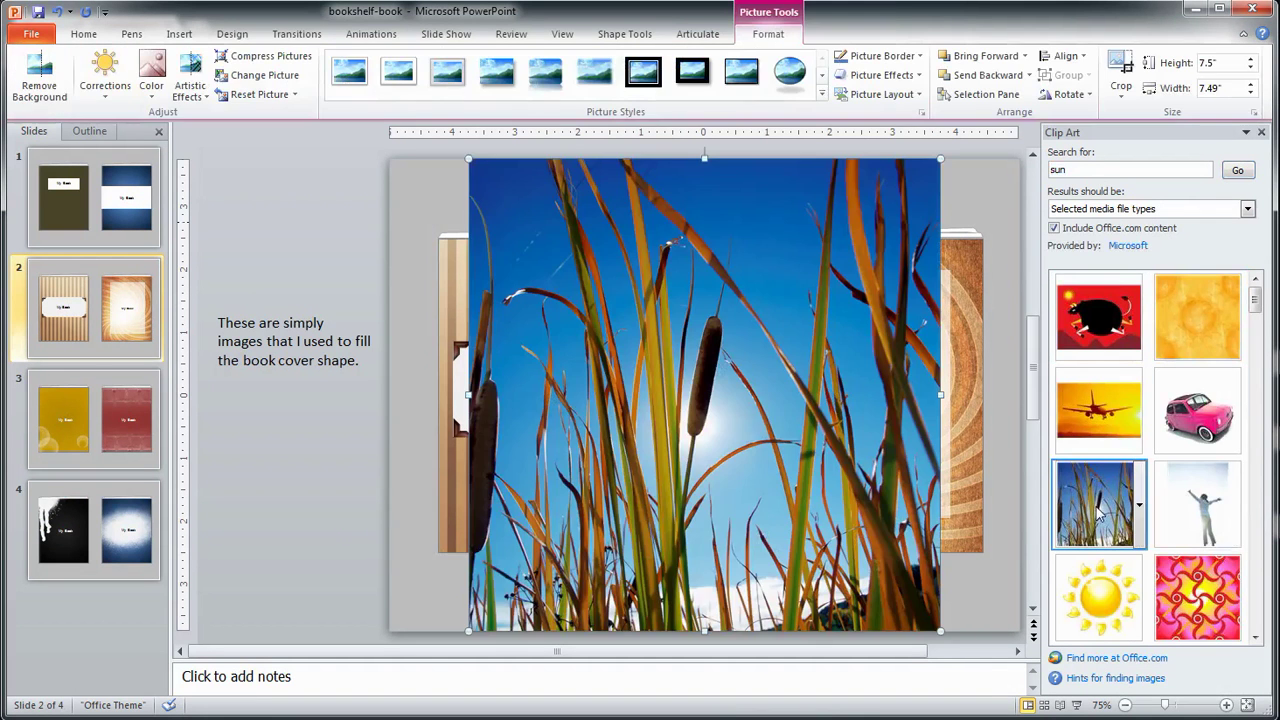
{"action": "left_click_drag", "start_coordinate": [715, 265], "coordinate": [657, 265]}
{"action": "right_click", "coordinate": [660, 375]}
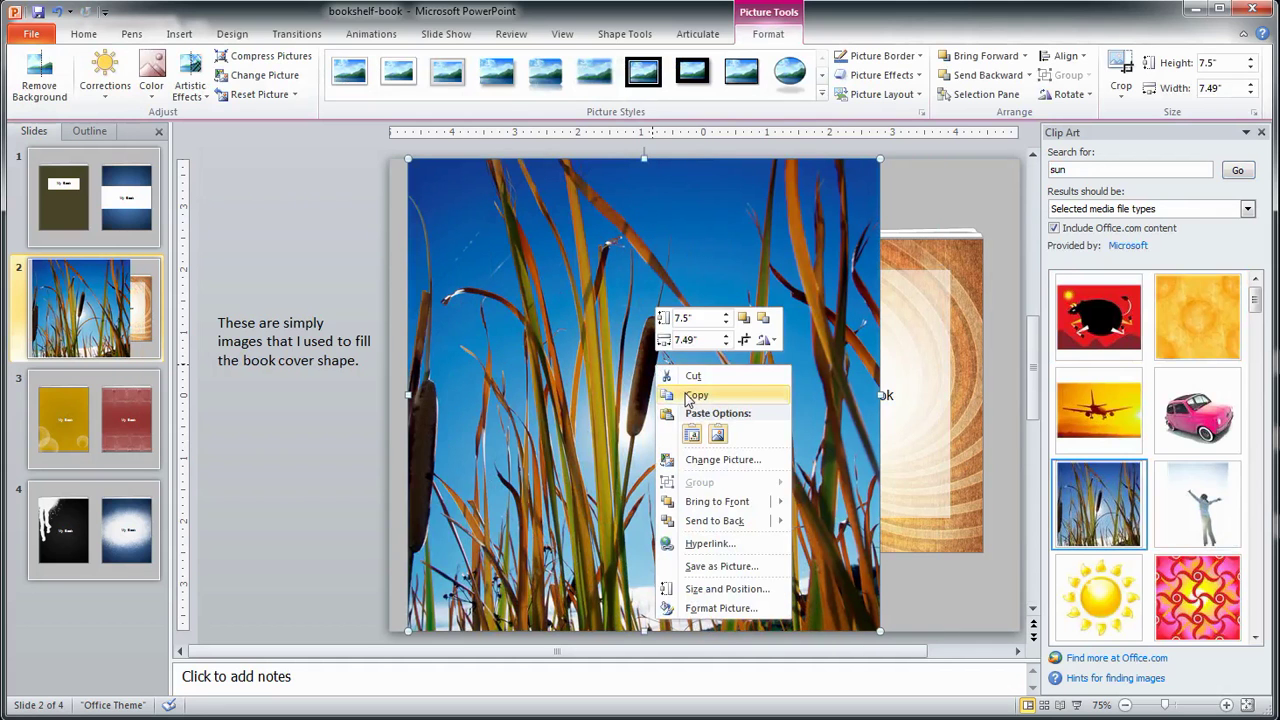
{"action": "left_click", "coordinate": [689, 397]}
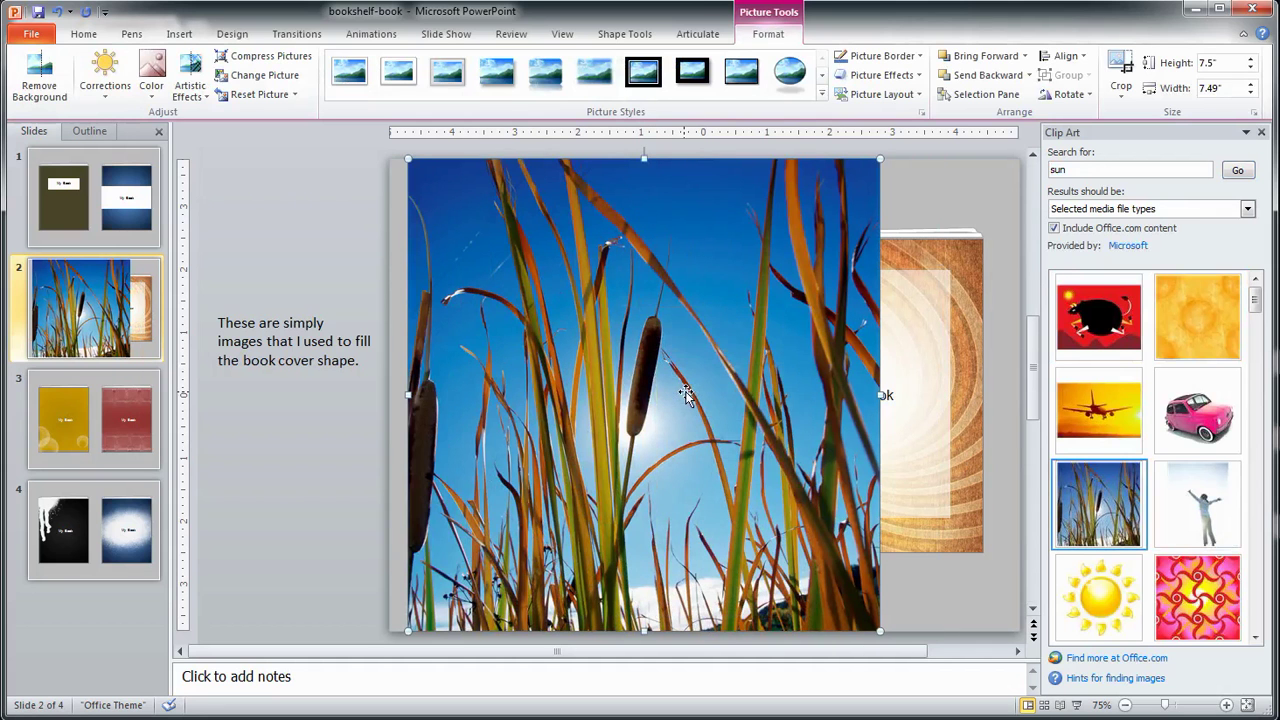
{"action": "key", "text": "Delete"}
{"action": "left_click", "coordinate": [617, 300]}
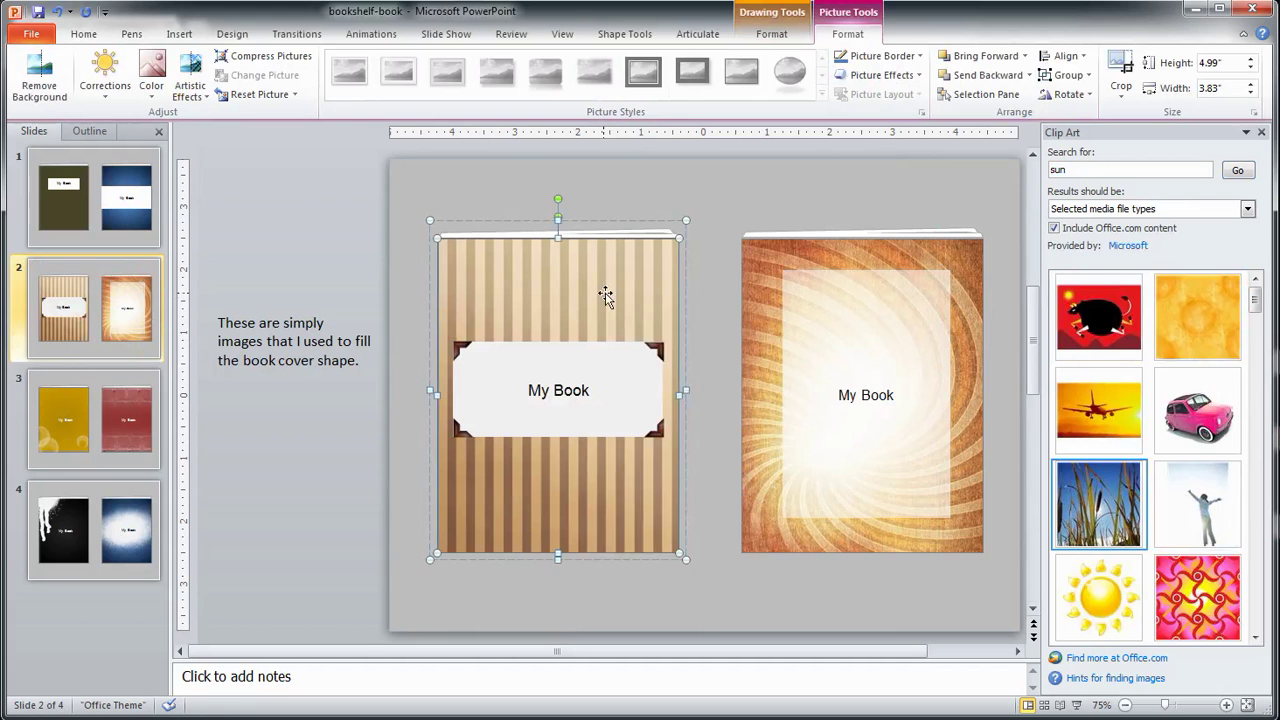
- Fill the striped cover with the copied cattail picture from the clipboard
{"action": "right_click", "coordinate": [608, 293]}
{"action": "left_click", "coordinate": [670, 575]}
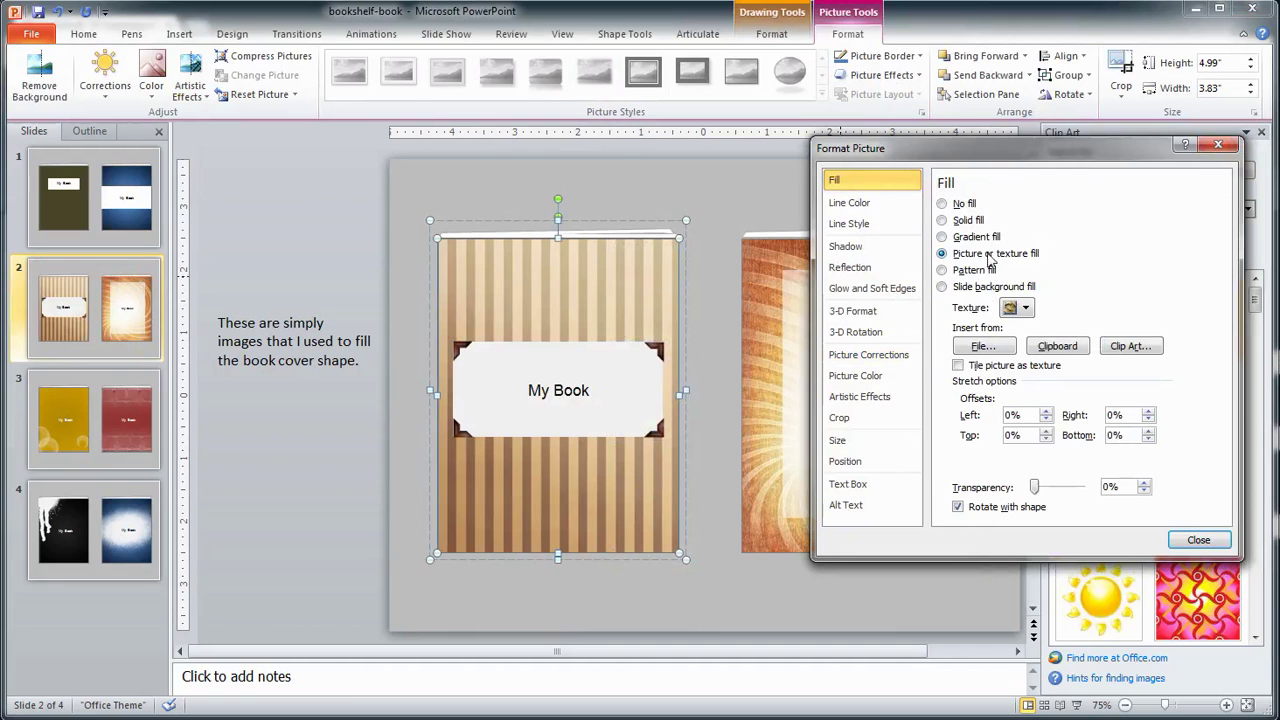
{"action": "left_click", "coordinate": [1058, 347]}
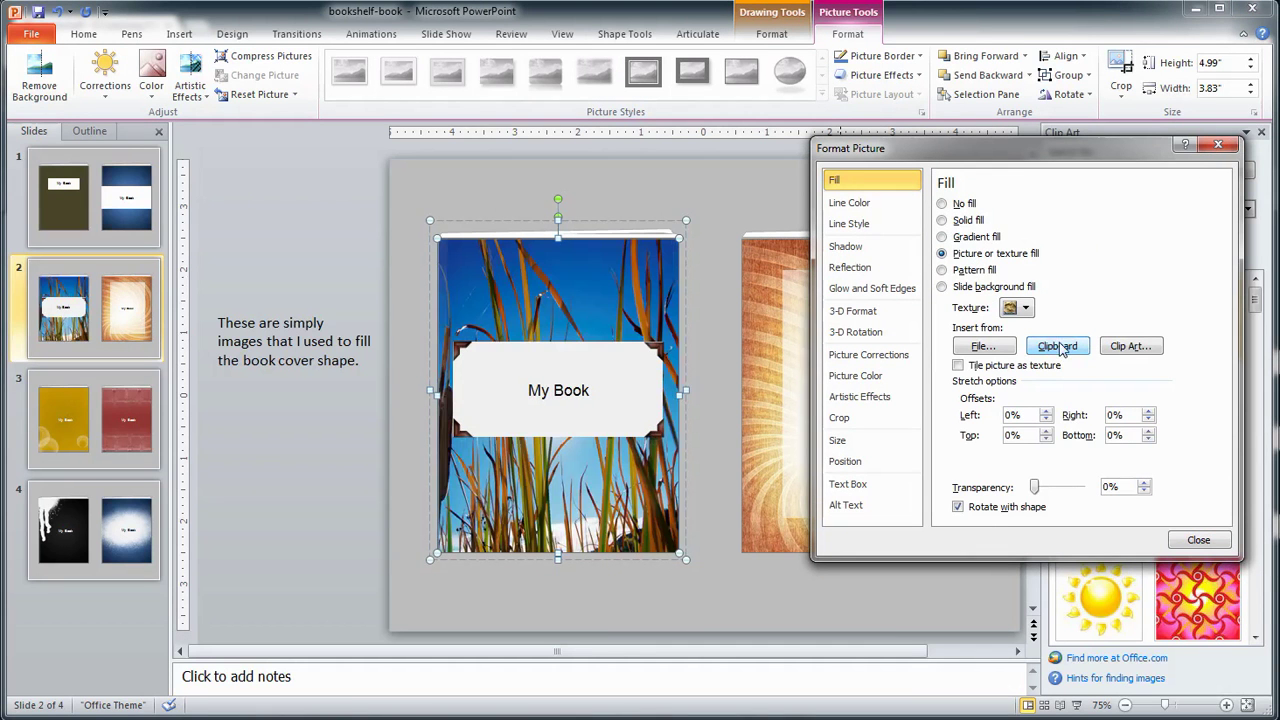
{"action": "left_click", "coordinate": [1197, 539]}
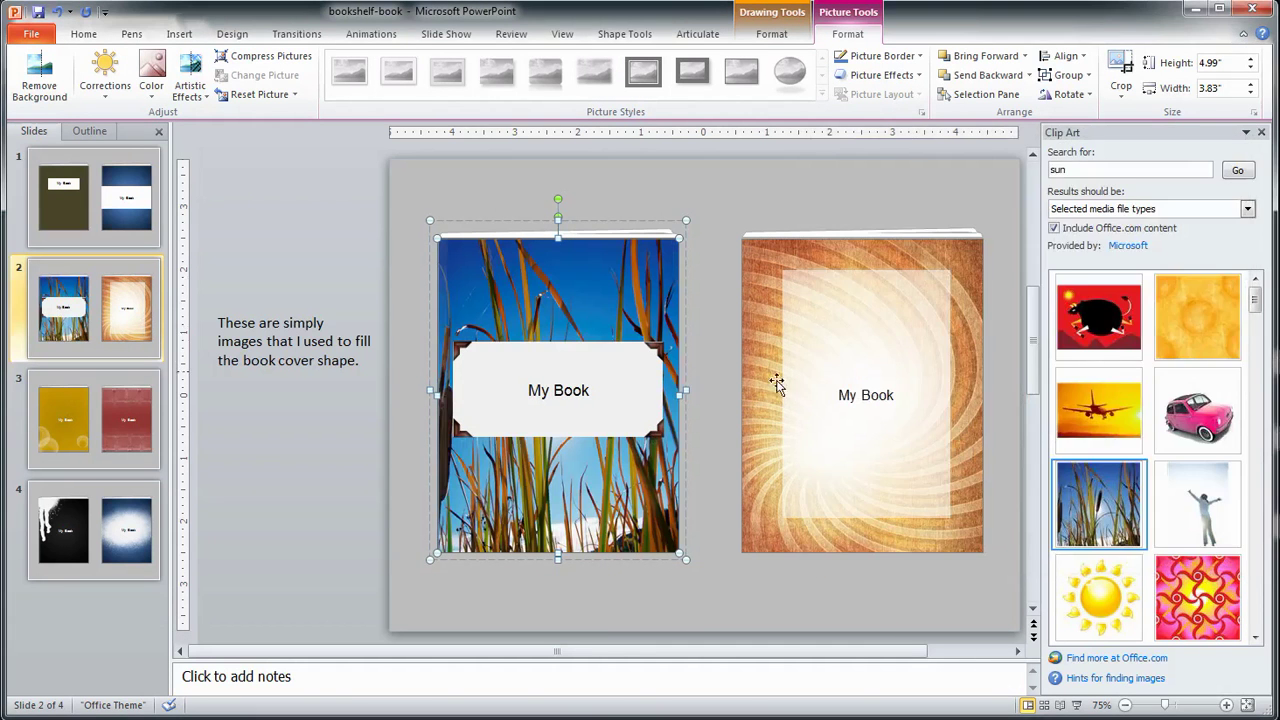
{"action": "left_click", "coordinate": [730, 338]}
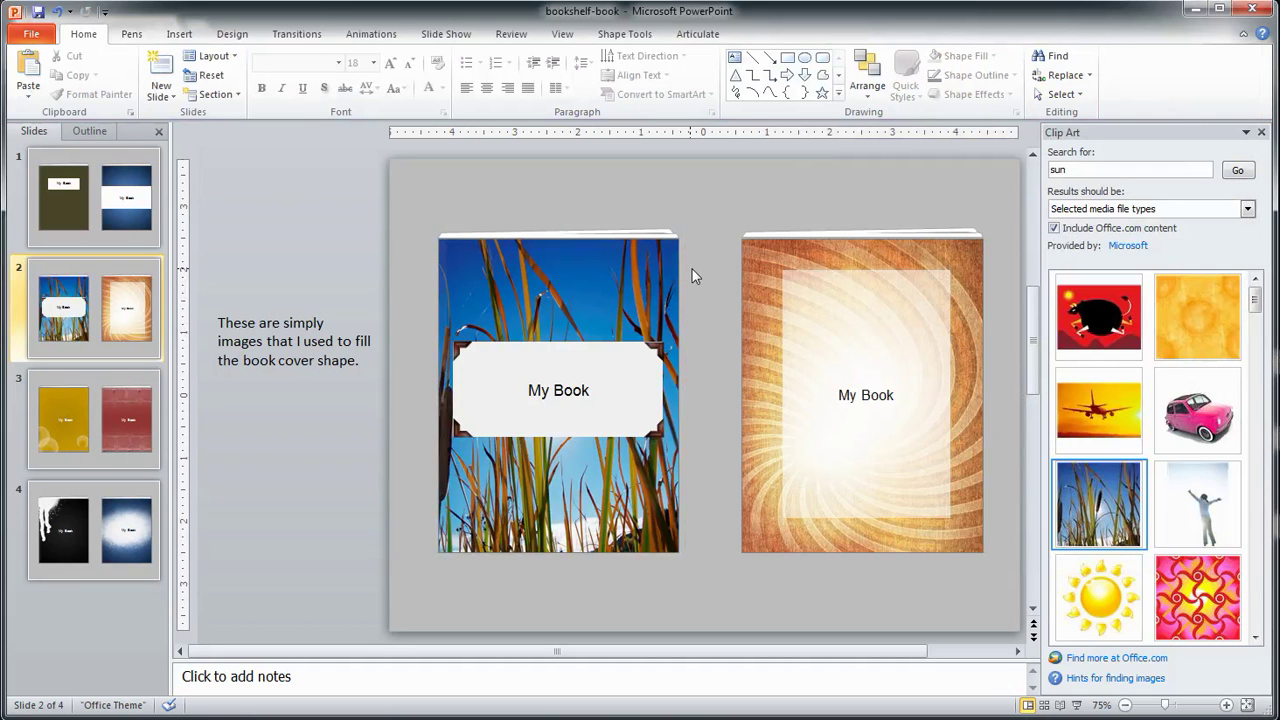
- Apply the Canvas texture fill to the orange swirl cover on the right
{"action": "left_click", "coordinate": [622, 268]}
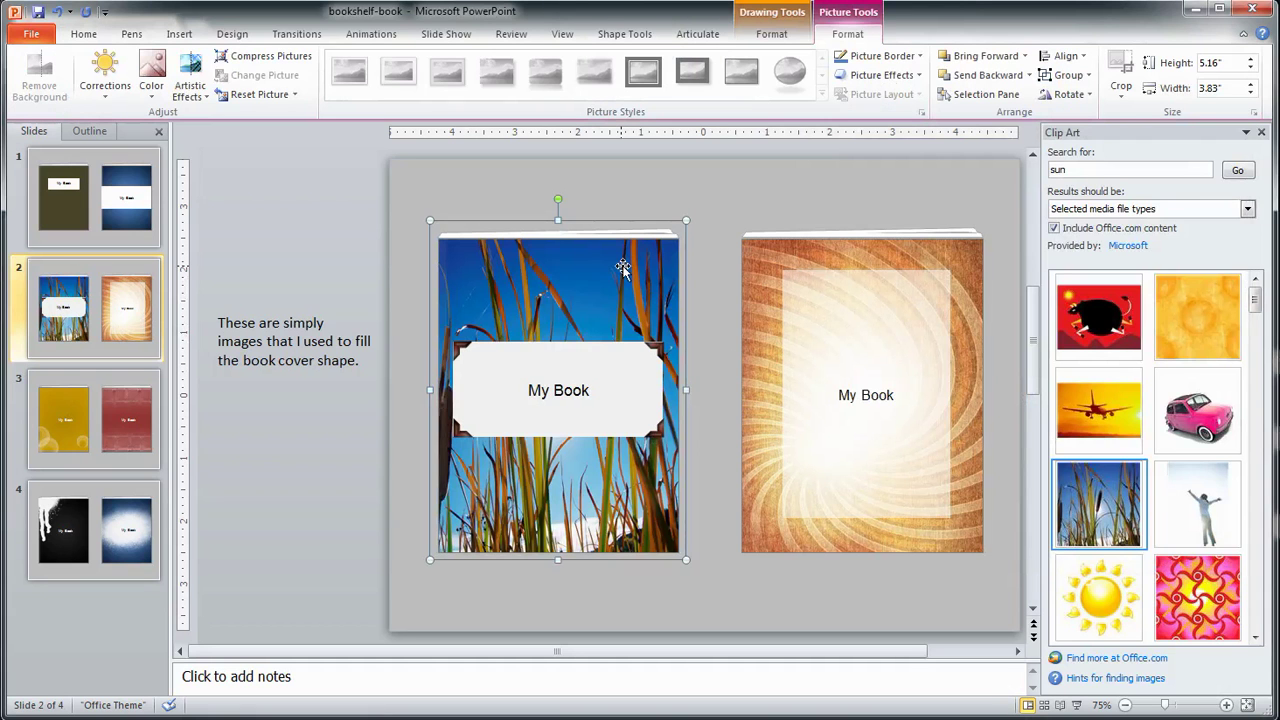
{"action": "right_click", "coordinate": [622, 260]}
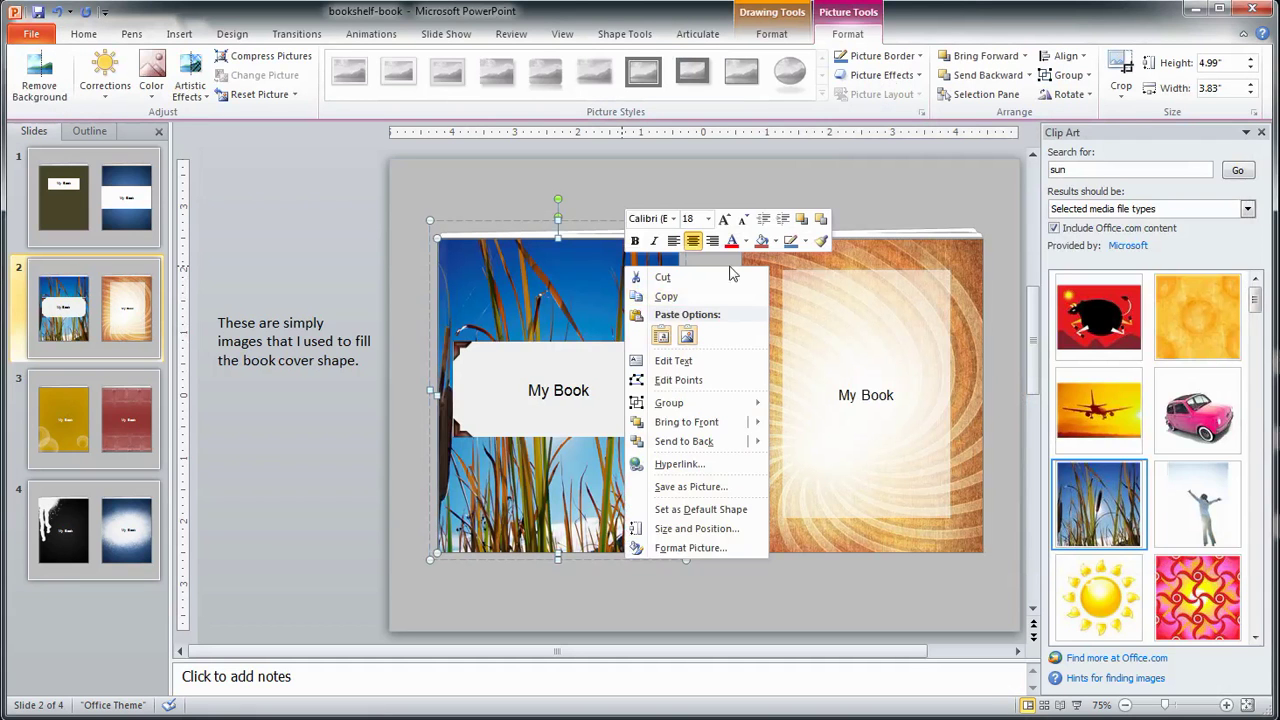
{"action": "left_click", "coordinate": [857, 255]}
{"action": "right_click", "coordinate": [857, 255]}
{"action": "left_click", "coordinate": [905, 535]}
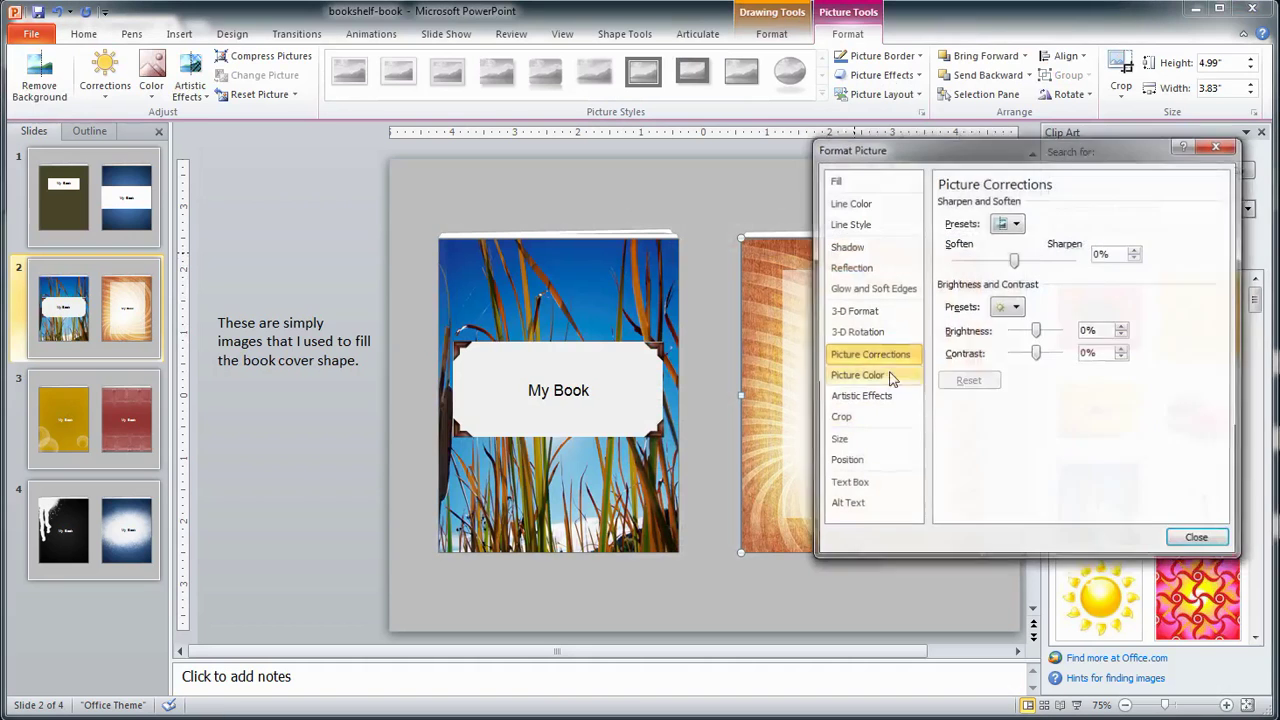
{"action": "left_click", "coordinate": [840, 180]}
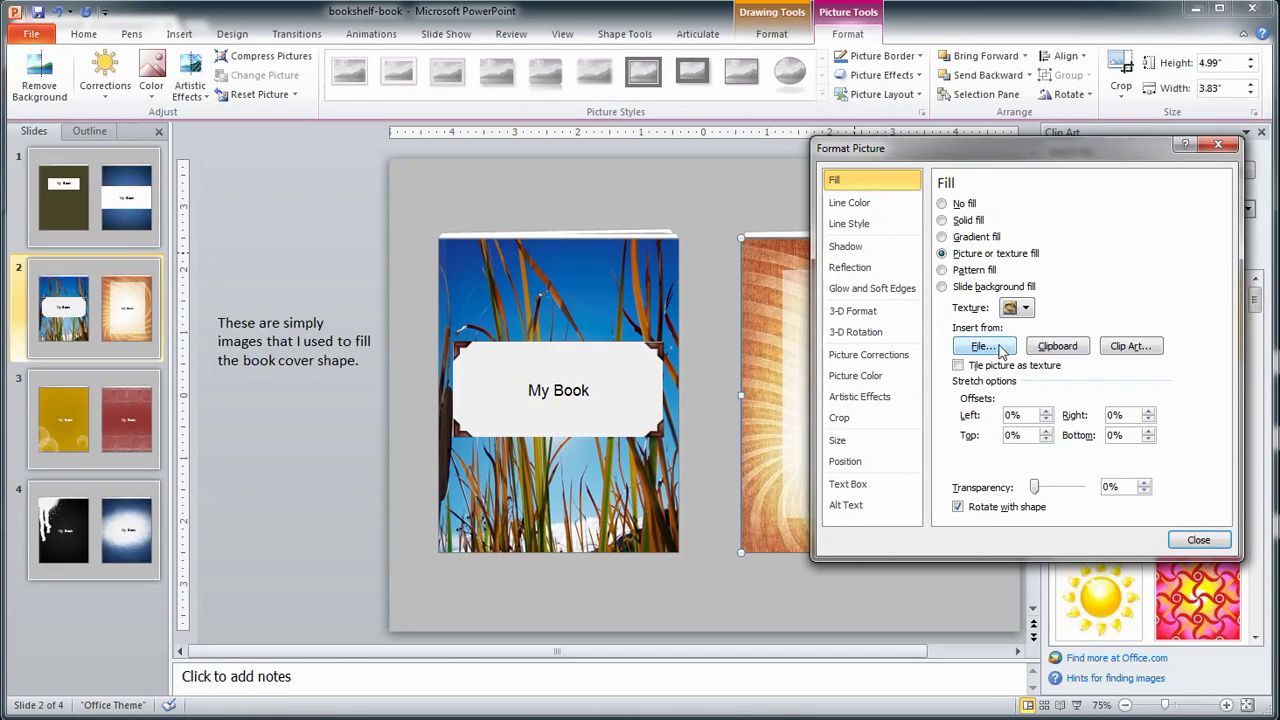
{"action": "left_click", "coordinate": [1025, 308]}
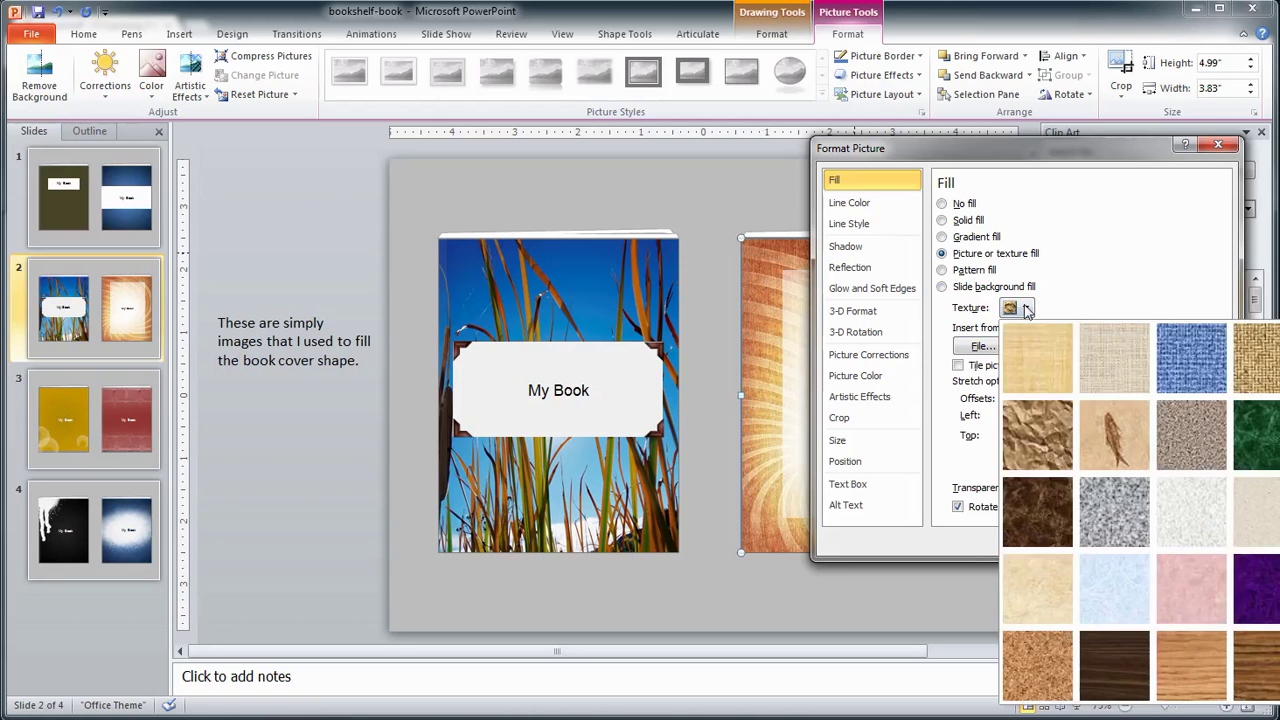
{"action": "left_click", "coordinate": [1108, 366]}
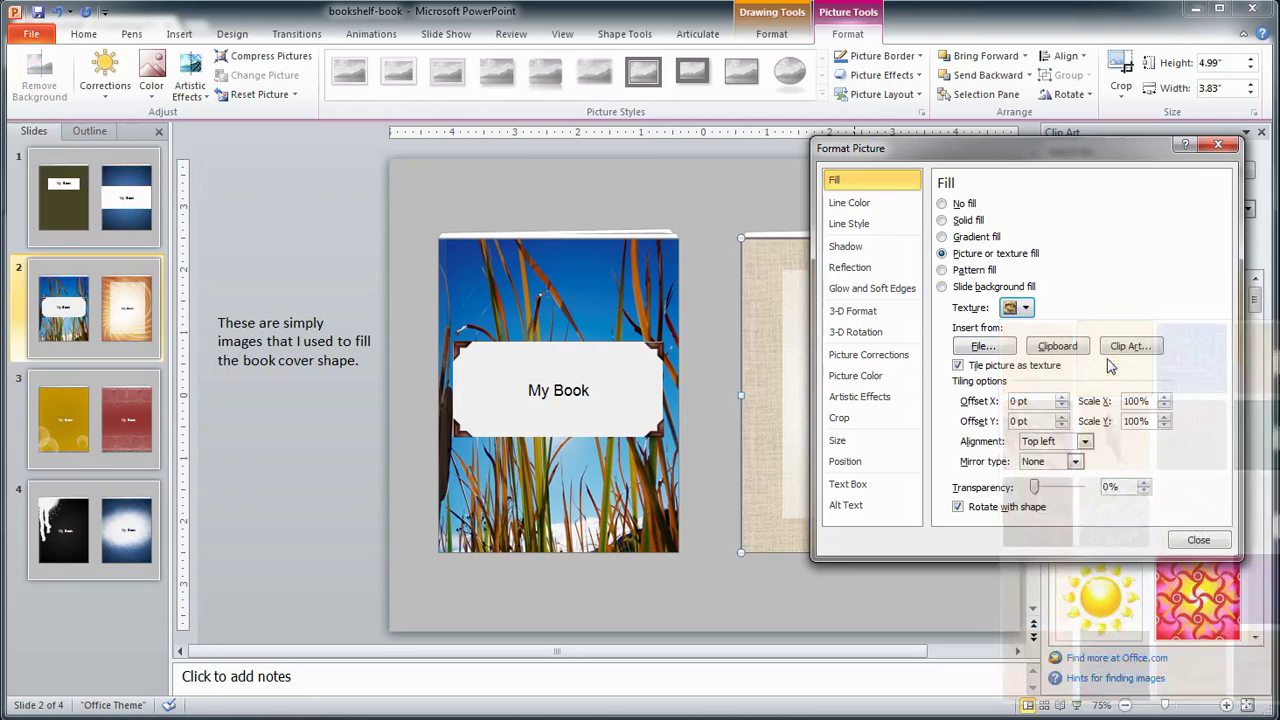
{"action": "left_click", "coordinate": [1193, 537]}
{"action": "left_click", "coordinate": [1025, 357]}
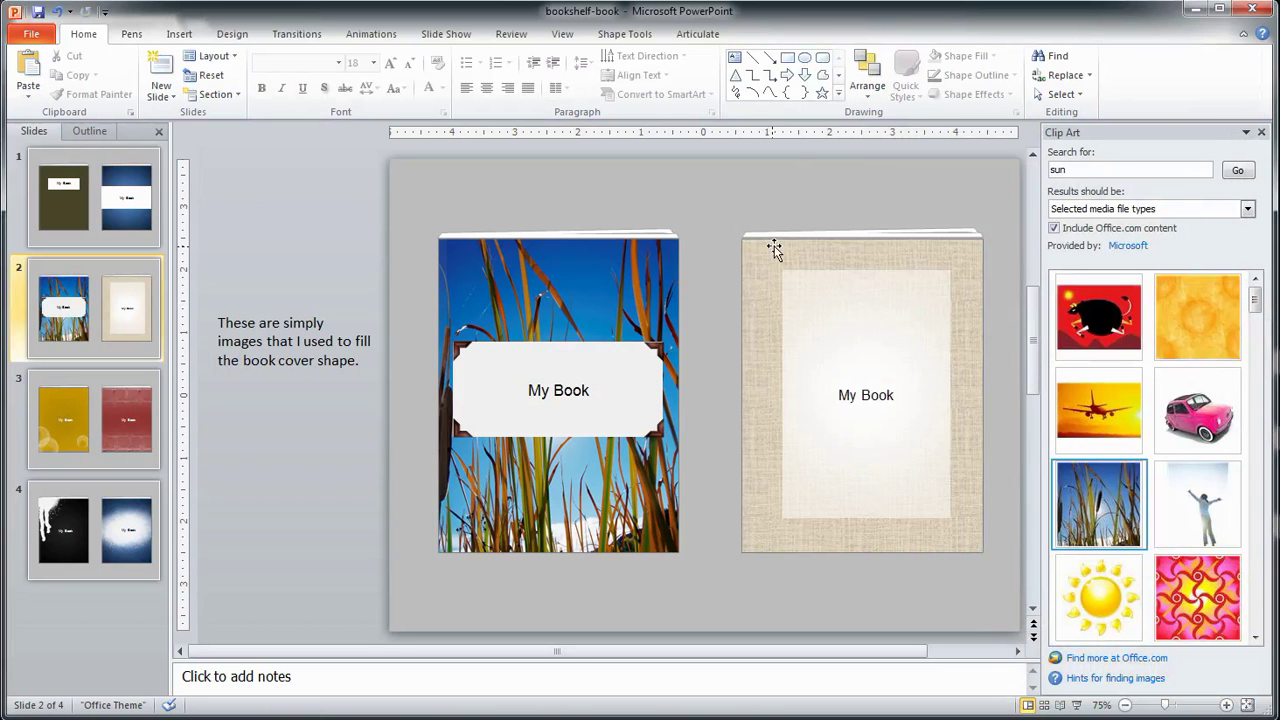
- Paste the left cover as a picture at the upper left, then delete that stray copy
{"action": "mouse_move", "coordinate": [373, 187]}
{"action": "left_mouse_down"}
{"action": "mouse_move", "coordinate": [697, 617]}
{"action": "mouse_move", "coordinate": [725, 580]}
{"action": "left_mouse_up"}
{"action": "right_click", "coordinate": [568, 296]}
{"action": "left_click", "coordinate": [610, 322]}
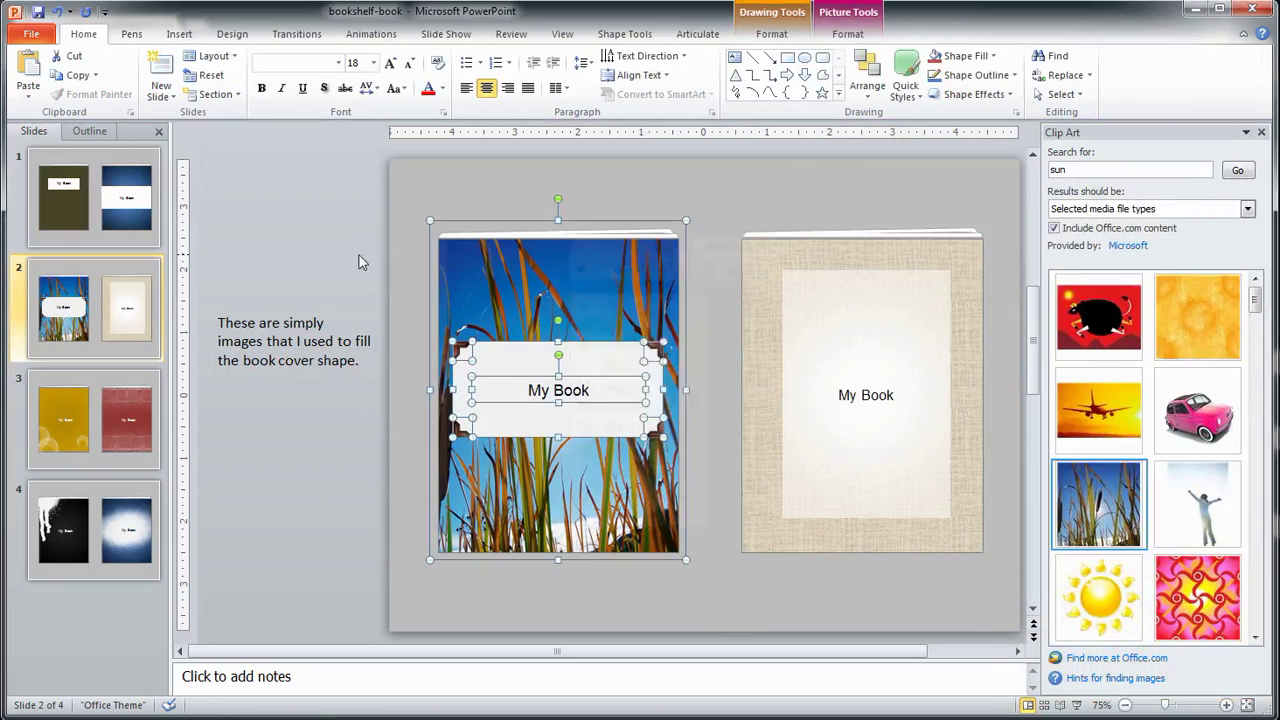
{"action": "right_click", "coordinate": [362, 256]}
{"action": "left_click", "coordinate": [424, 325]}
{"action": "left_click_drag", "start_coordinate": [620, 338], "coordinate": [394, 246]}
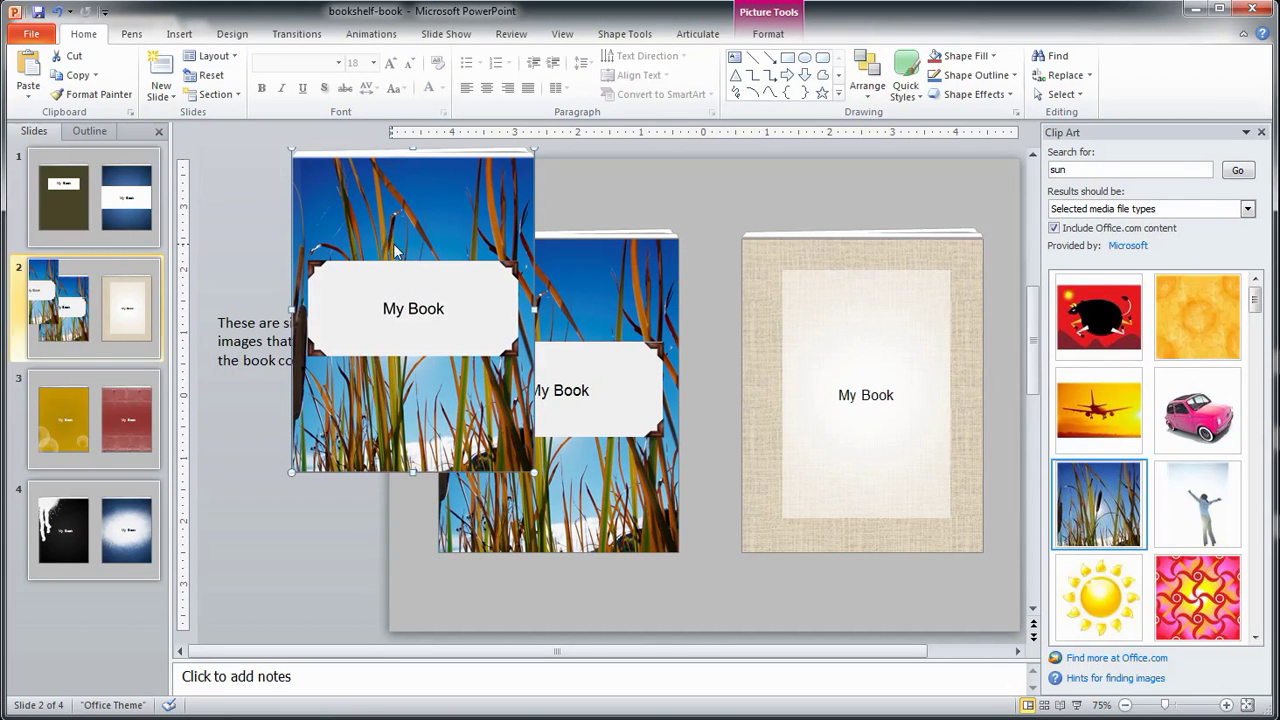
{"action": "key", "text": "Delete"}
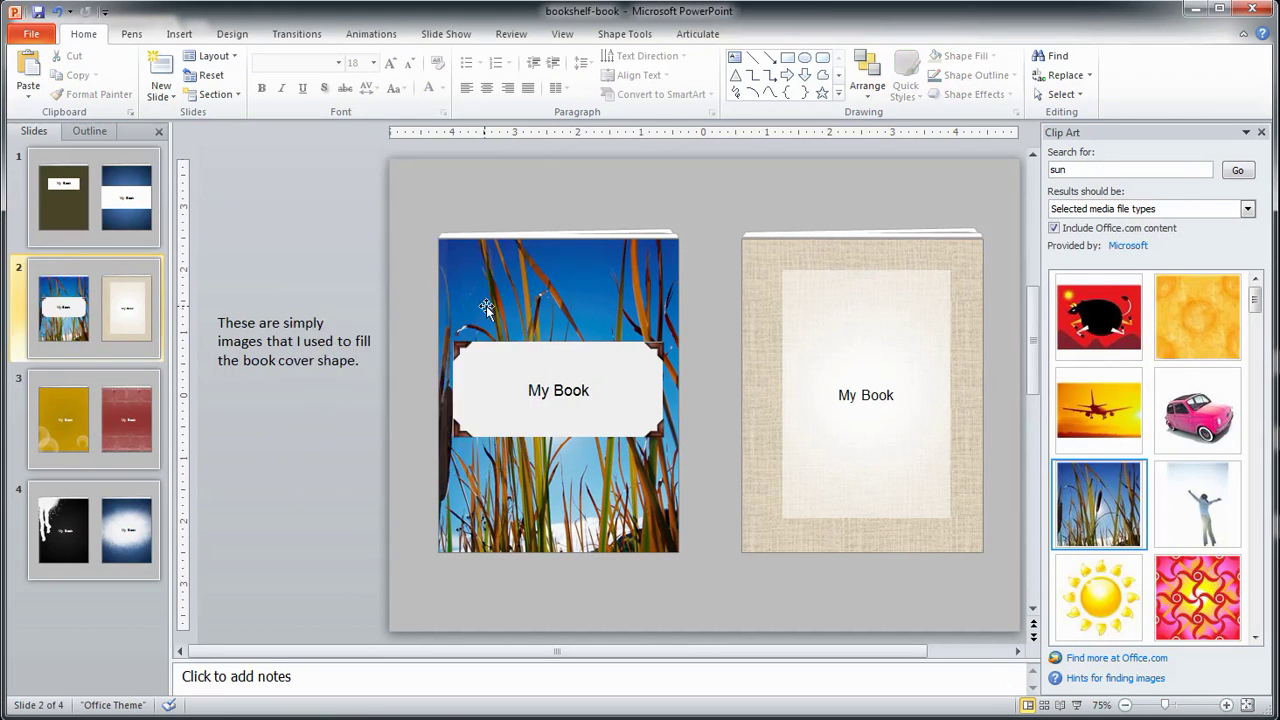
- On slide 3, review the yellow overlay picture's Color options unchanged, then move to slide 4
{"action": "left_click", "coordinate": [135, 411]}
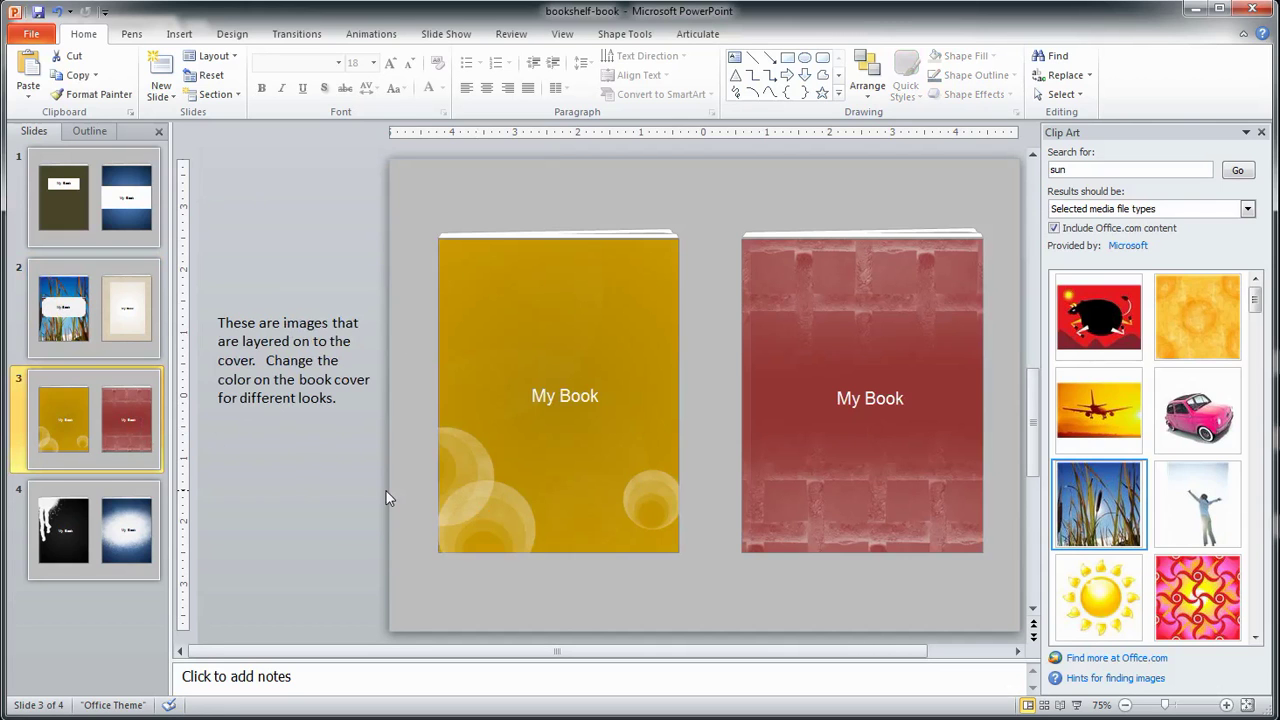
{"action": "left_click", "coordinate": [470, 505]}
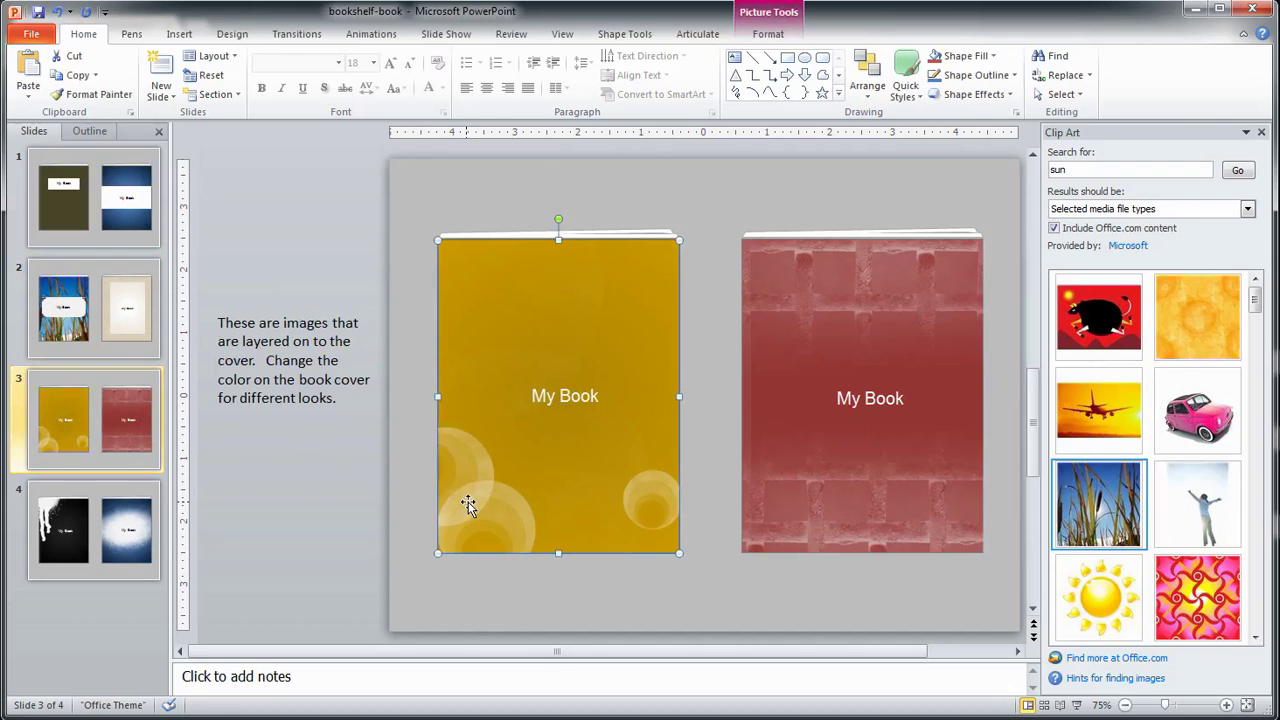
{"action": "left_click_drag", "start_coordinate": [468, 505], "coordinate": [496, 549]}
{"action": "left_click", "coordinate": [795, 455]}
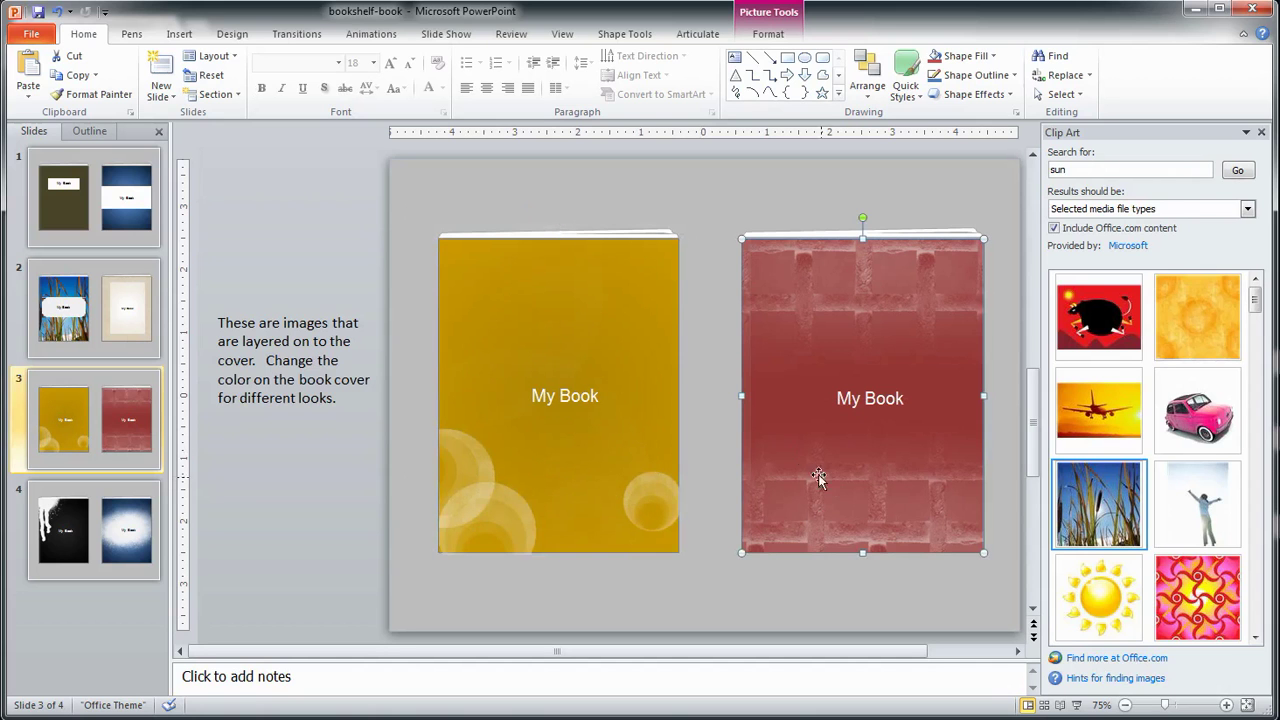
{"action": "left_click", "coordinate": [489, 491]}
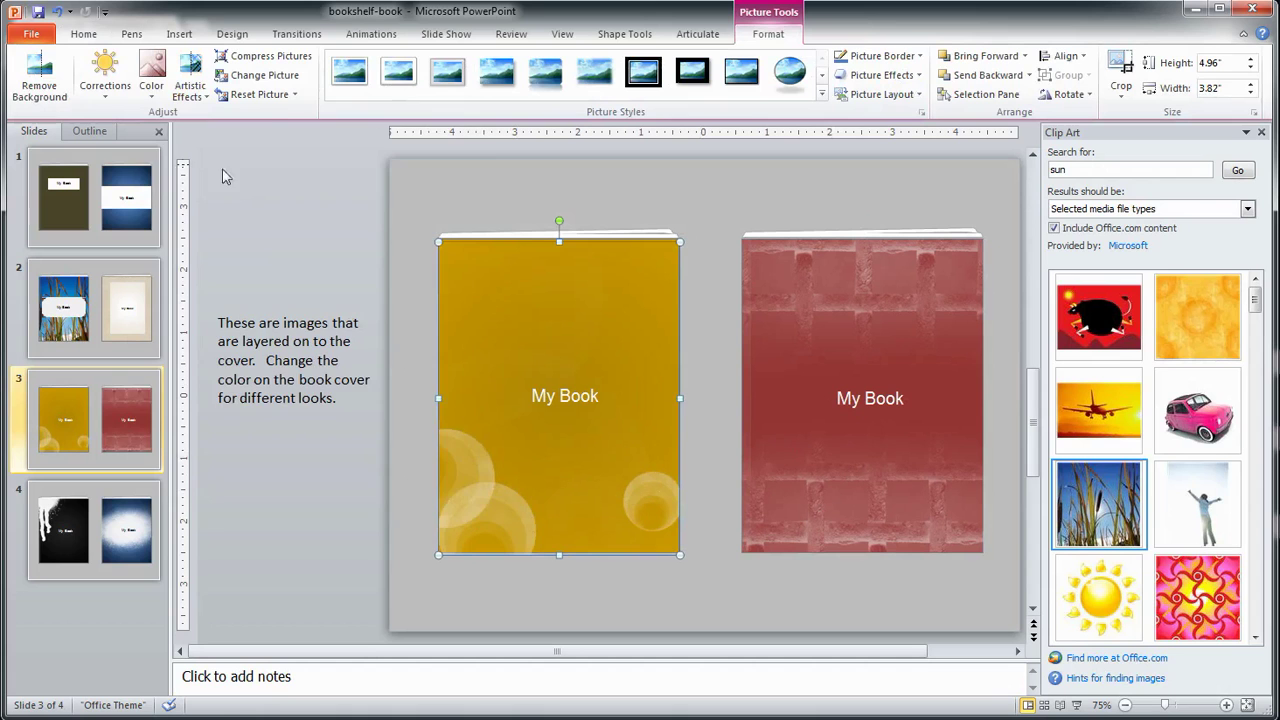
{"action": "left_click", "coordinate": [150, 90]}
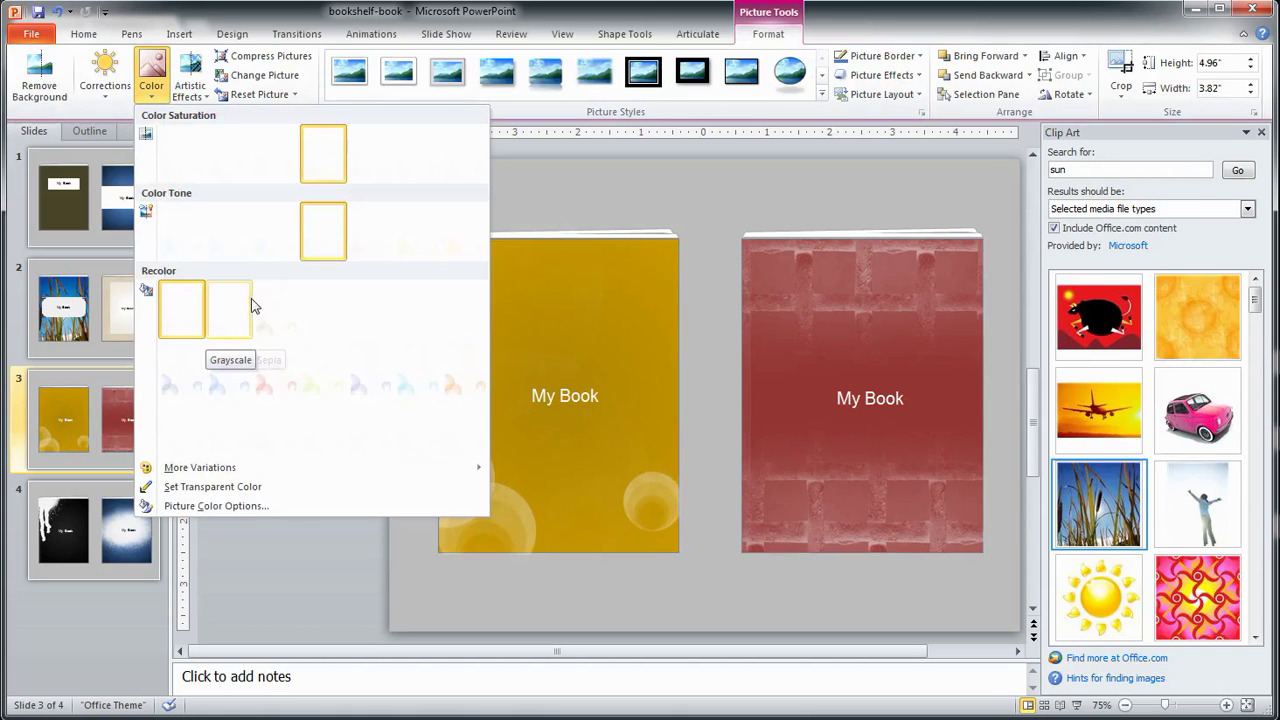
{"action": "left_click", "coordinate": [518, 527]}
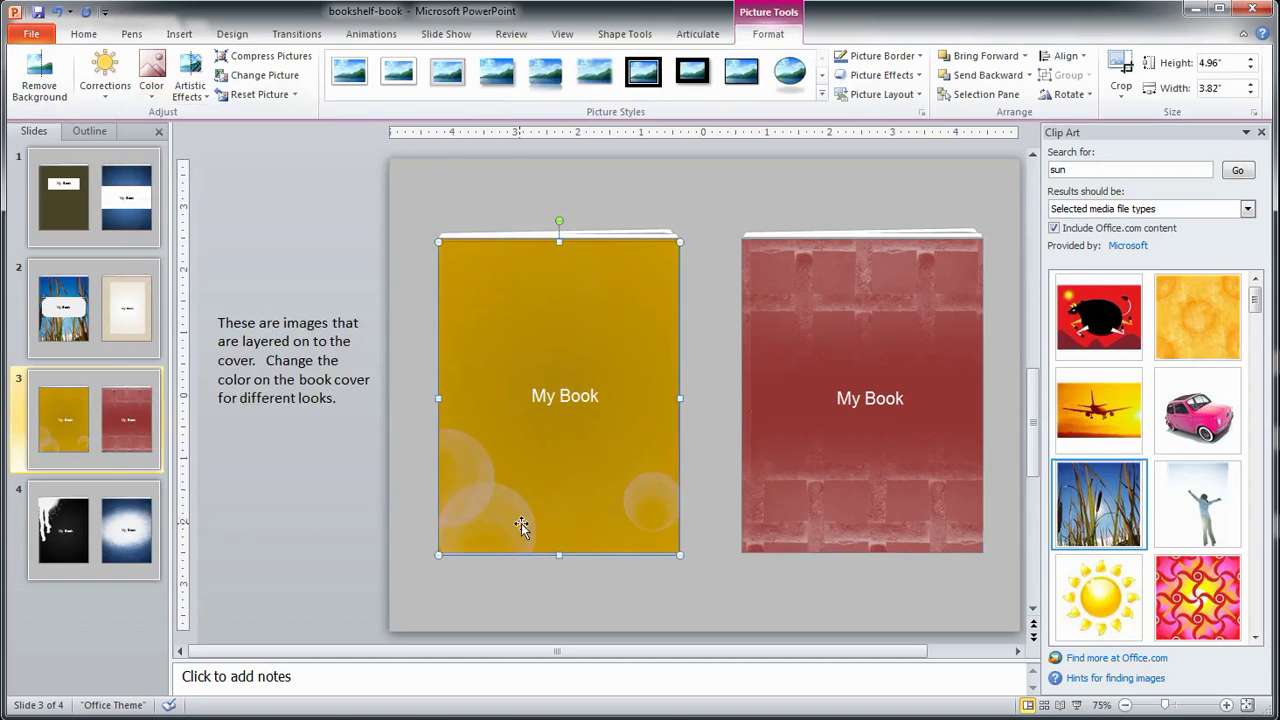
{"action": "left_click", "coordinate": [90, 537]}
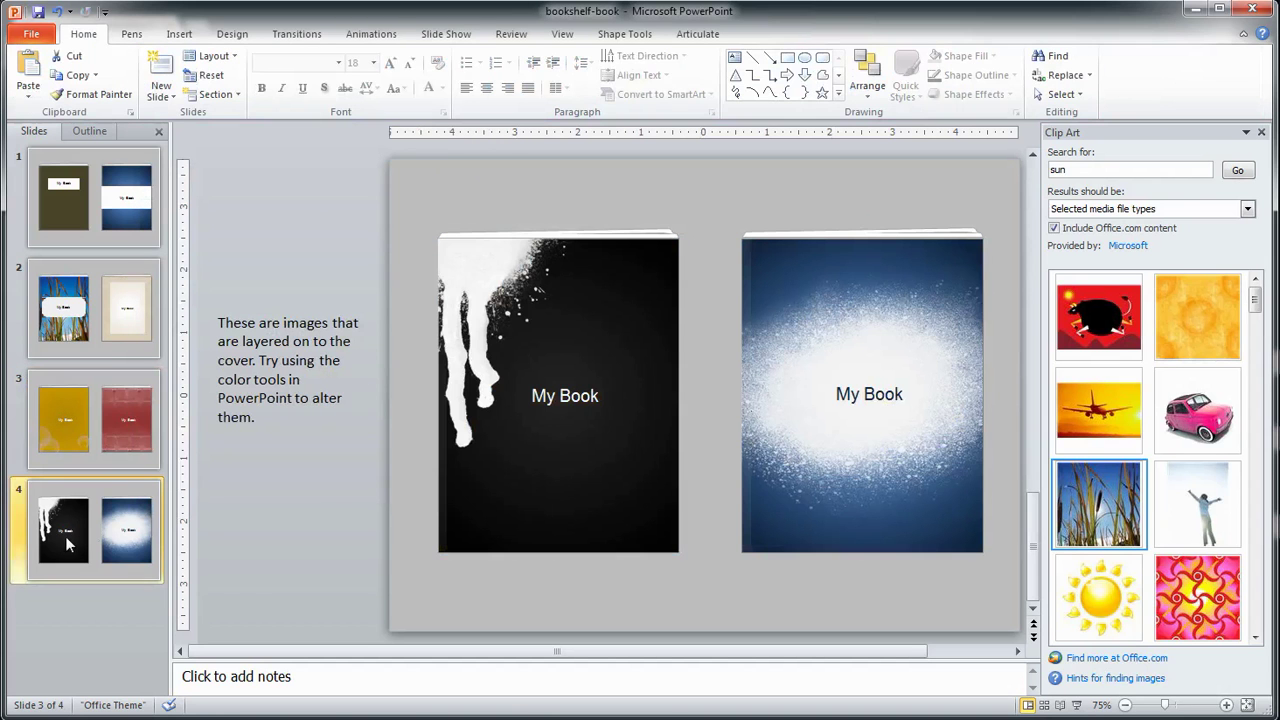
- Recolor the left cover's drip picture light blue and open Format Shape for the cover
{"action": "left_click", "coordinate": [477, 263]}
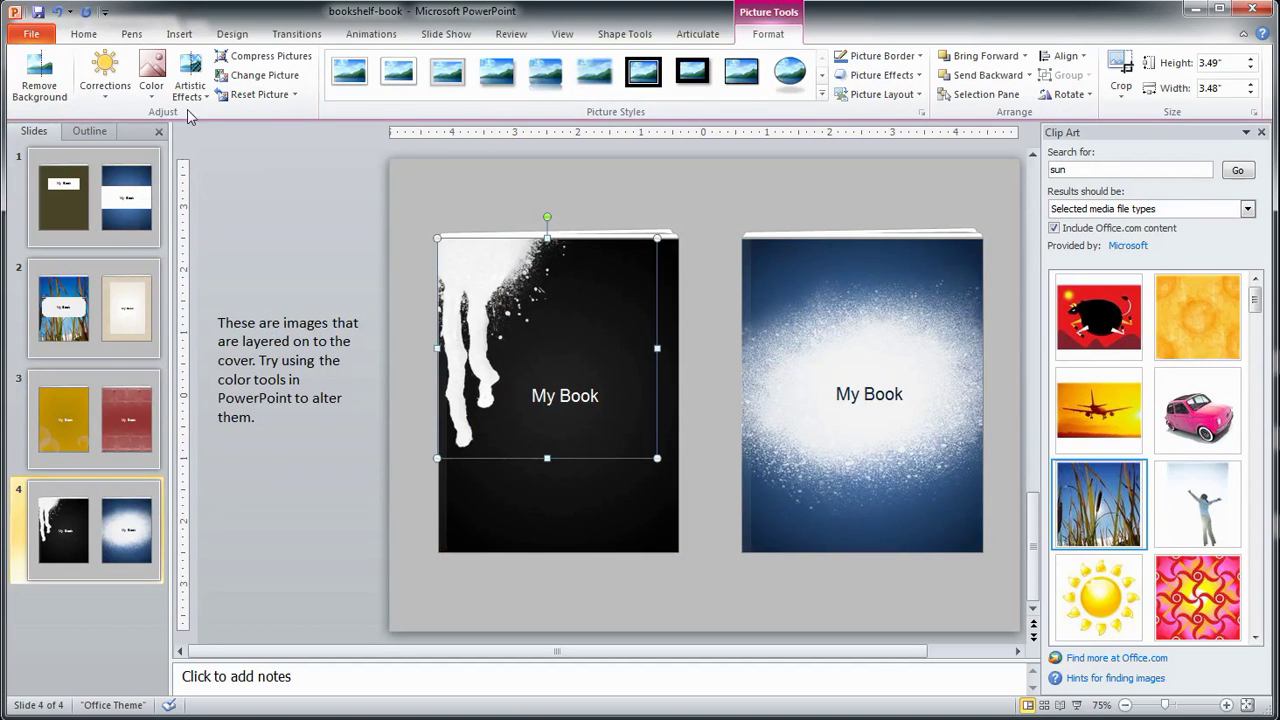
{"action": "left_click", "coordinate": [150, 88]}
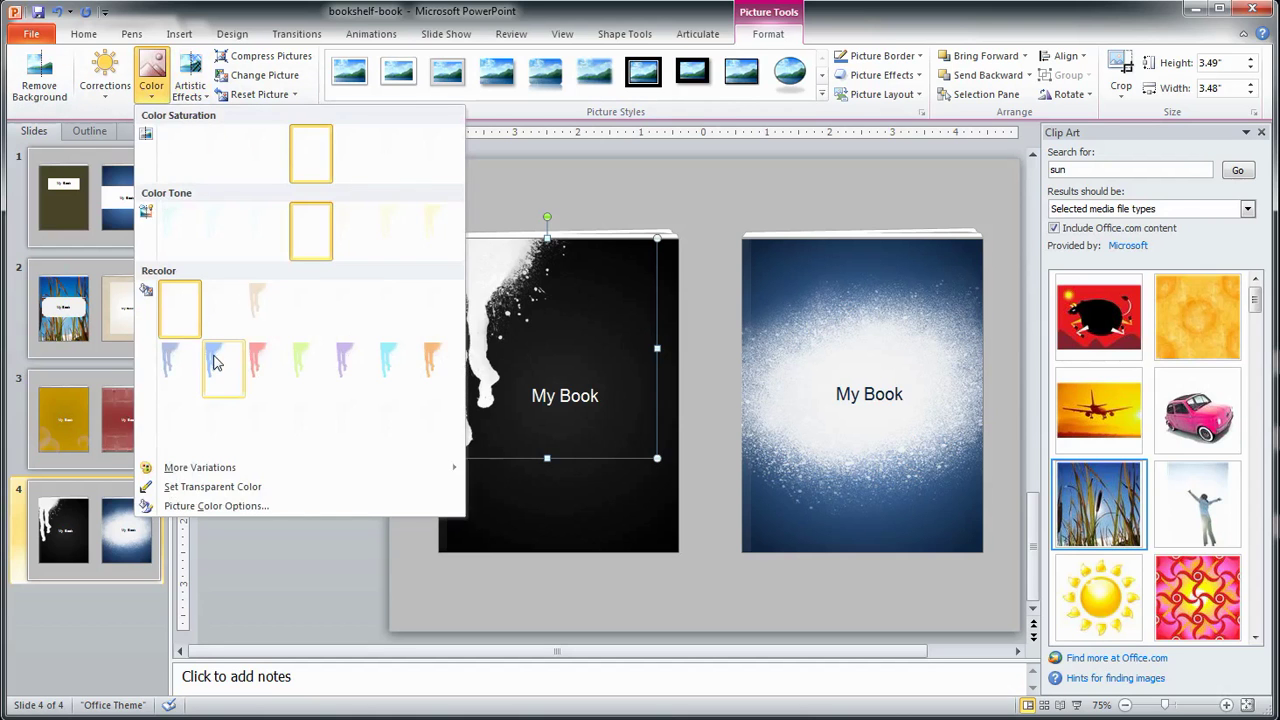
{"action": "left_click", "coordinate": [213, 355]}
{"action": "left_click", "coordinate": [647, 508]}
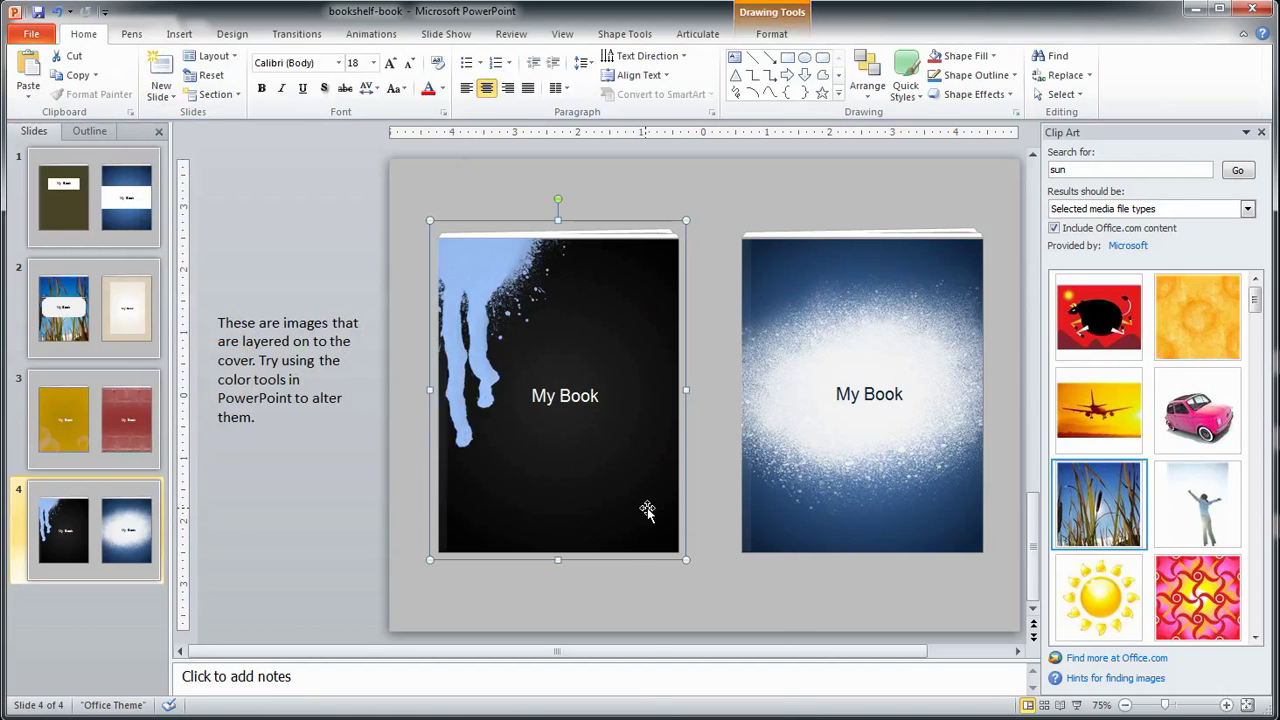
{"action": "right_click", "coordinate": [647, 508]}
{"action": "left_click", "coordinate": [712, 718]}
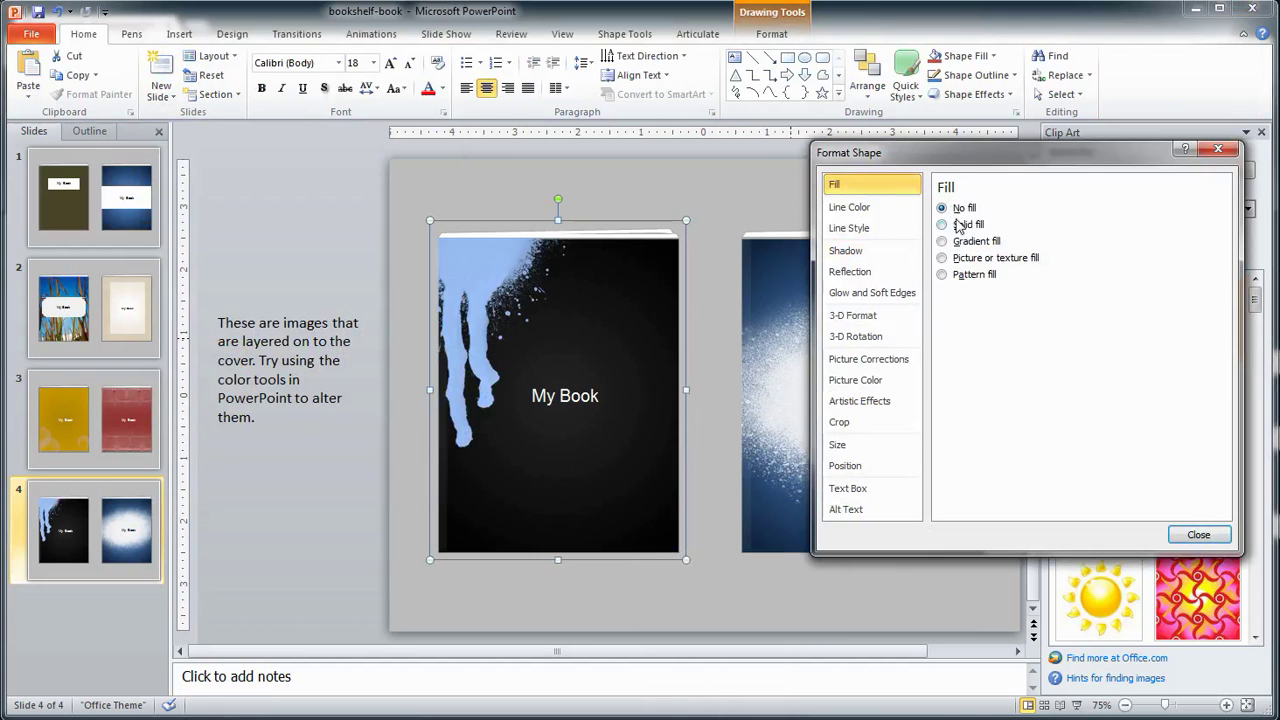
- Give the left cover shape a solid fill, trying tan before settling on teal
{"action": "left_click", "coordinate": [611, 311]}
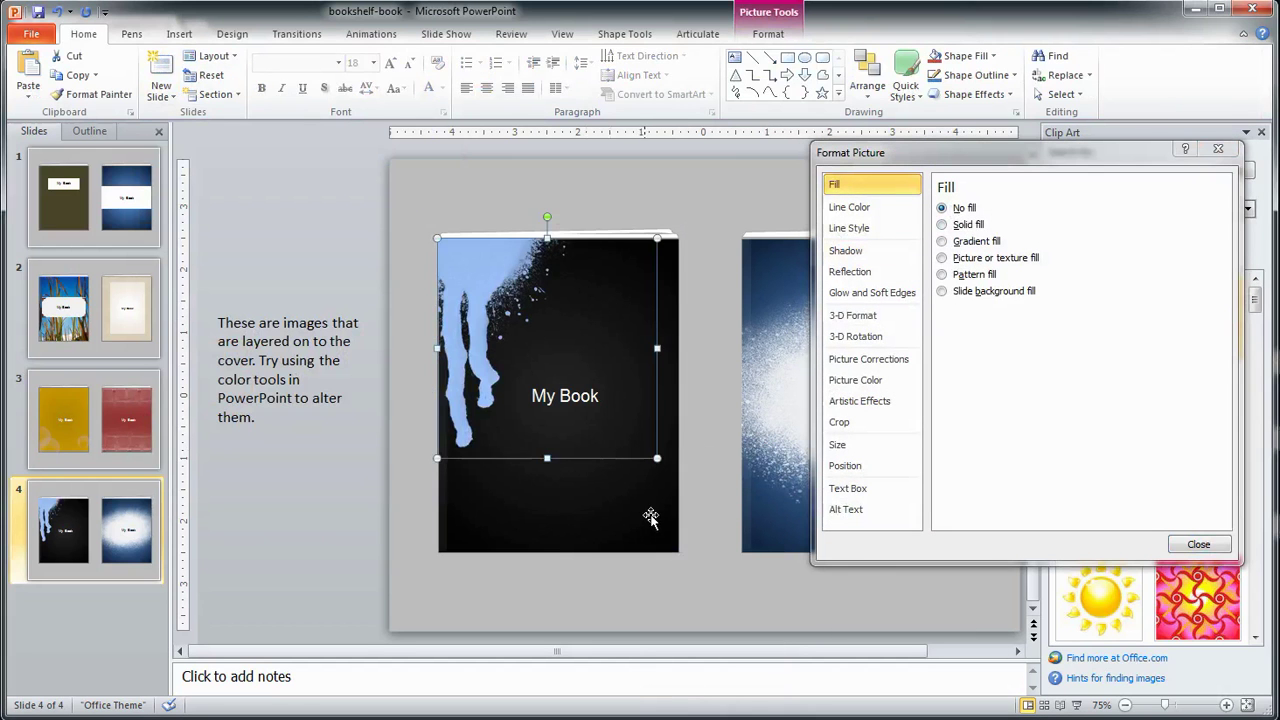
{"action": "left_click", "coordinate": [646, 512]}
{"action": "right_click", "coordinate": [620, 491]}
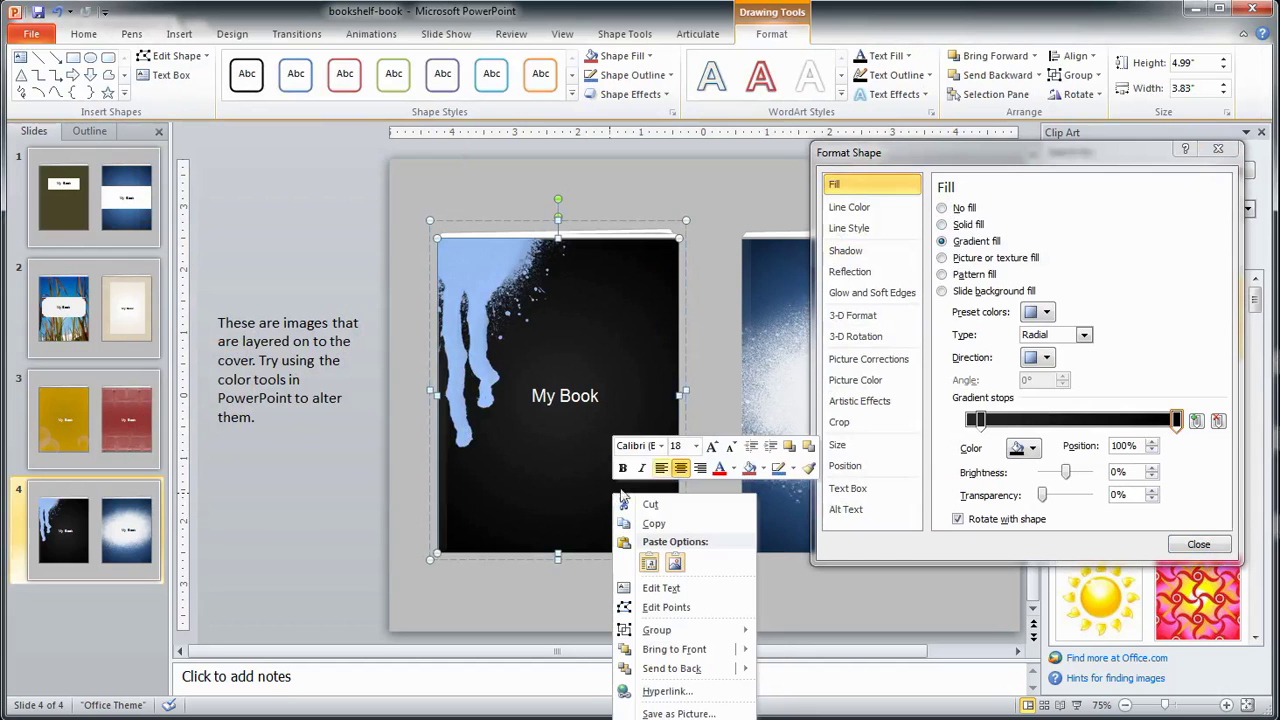
{"action": "left_click", "coordinate": [968, 226]}
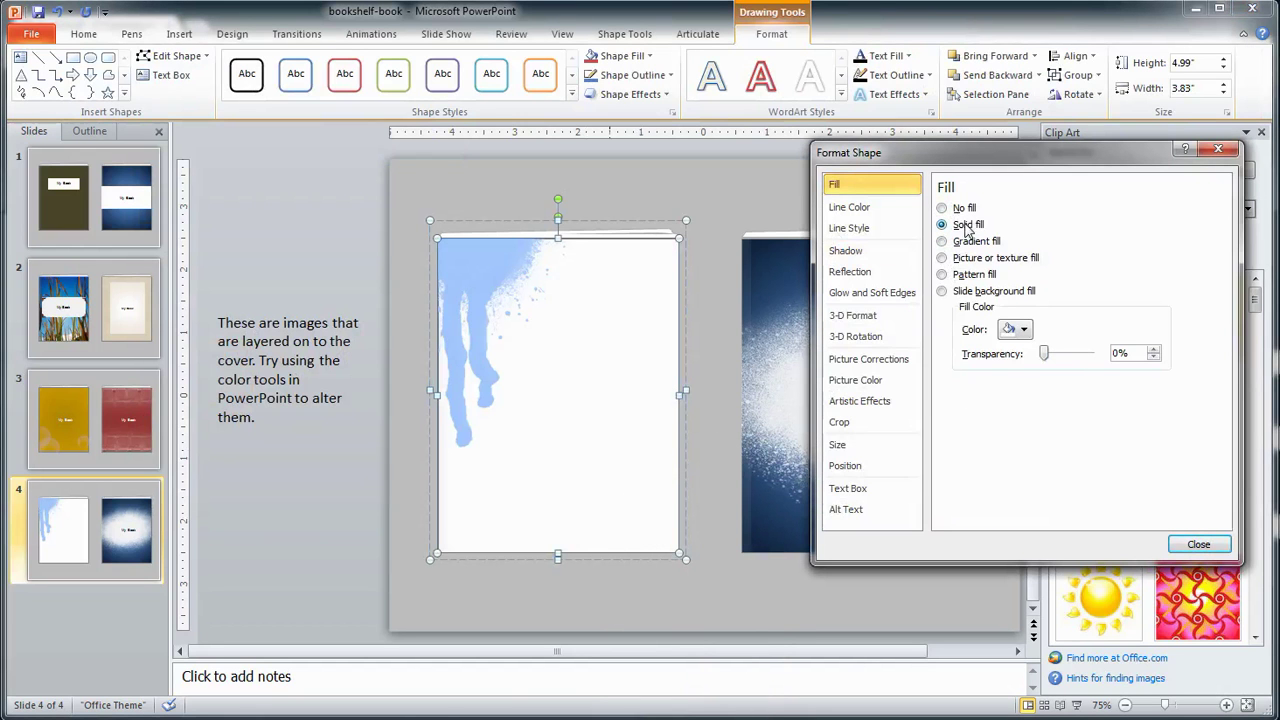
{"action": "left_click", "coordinate": [1015, 333]}
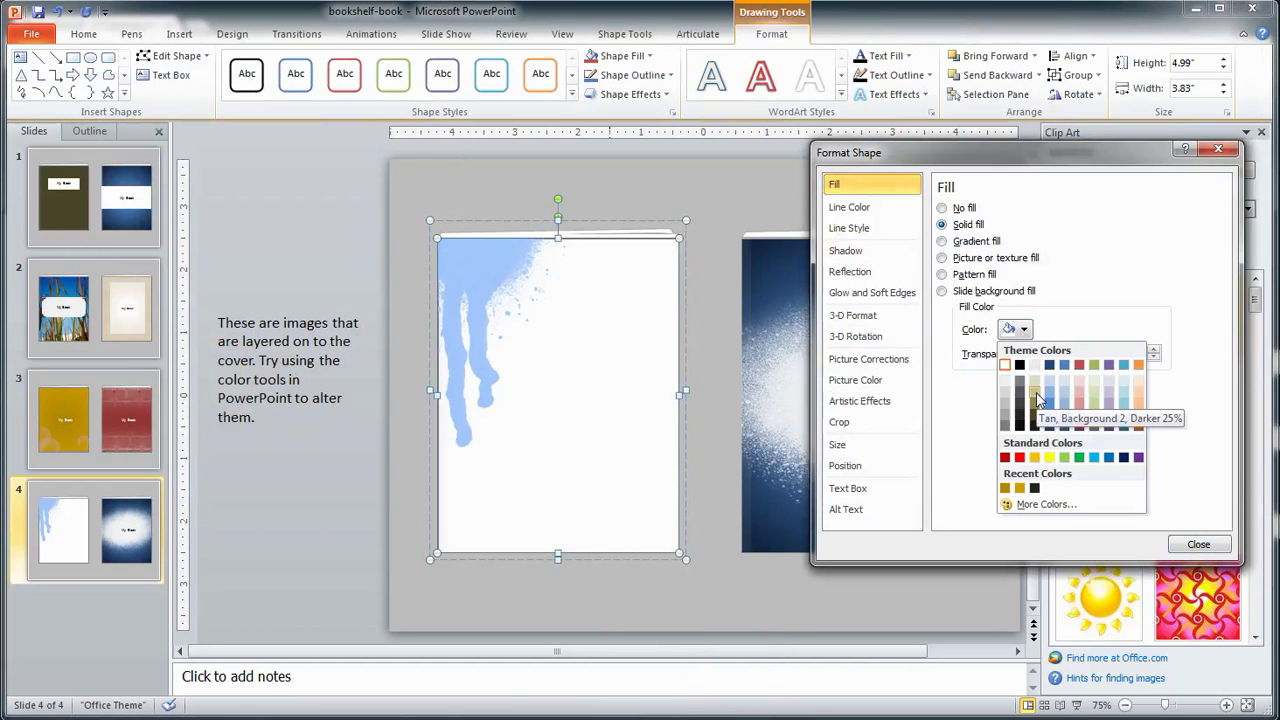
{"action": "left_click", "coordinate": [1038, 400]}
{"action": "left_click", "coordinate": [1022, 330]}
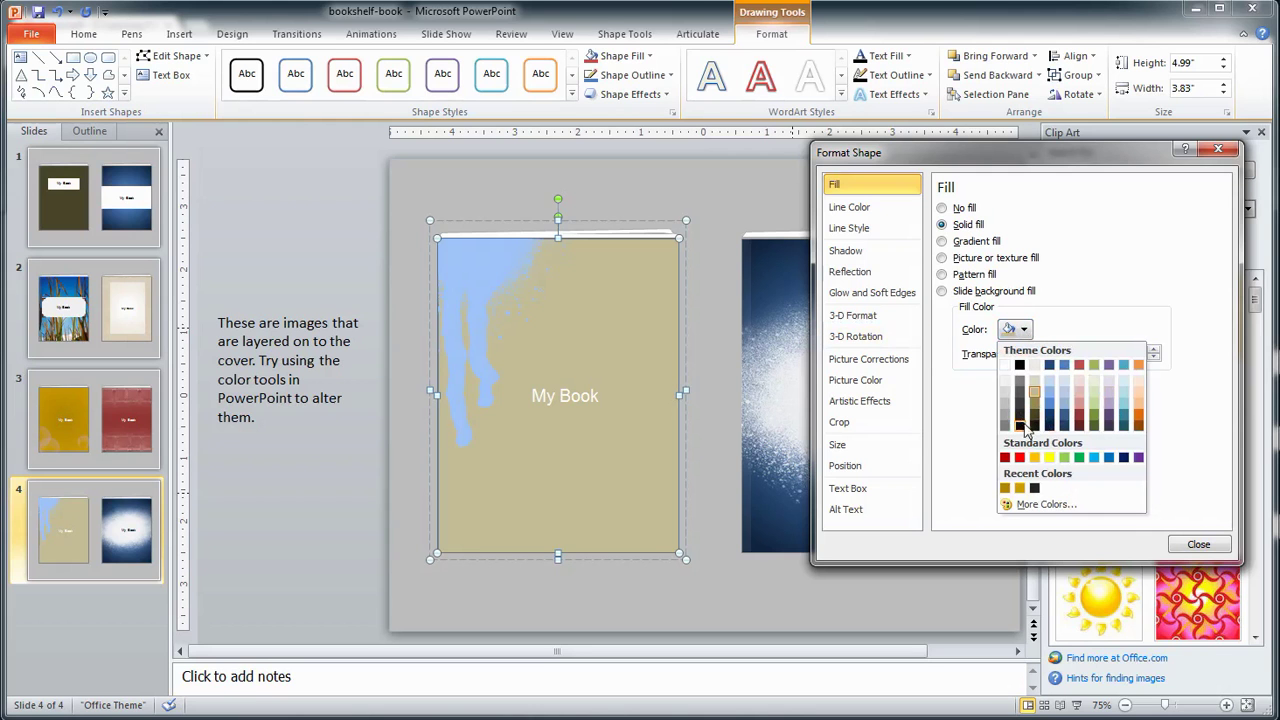
{"action": "left_click", "coordinate": [1124, 421]}
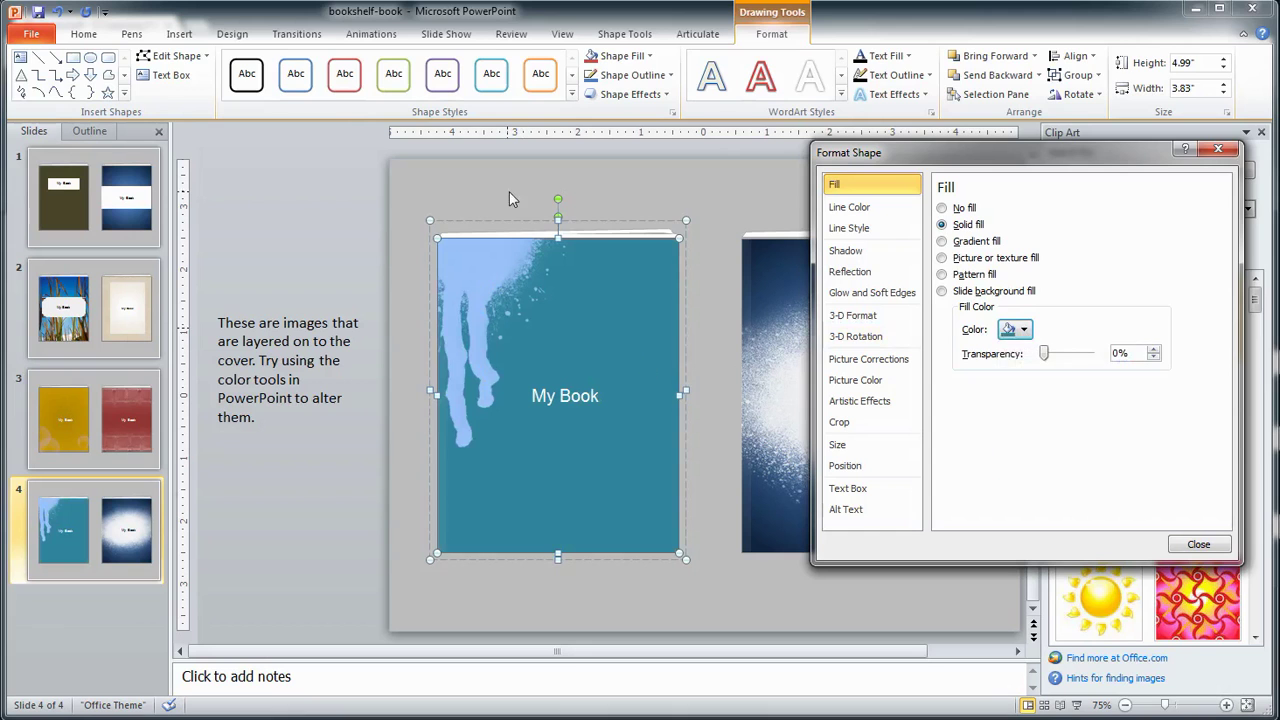
- Recolor the drip overlay light green and close the formatting dialog
{"action": "double_click", "coordinate": [480, 250]}
{"action": "left_click", "coordinate": [150, 88]}
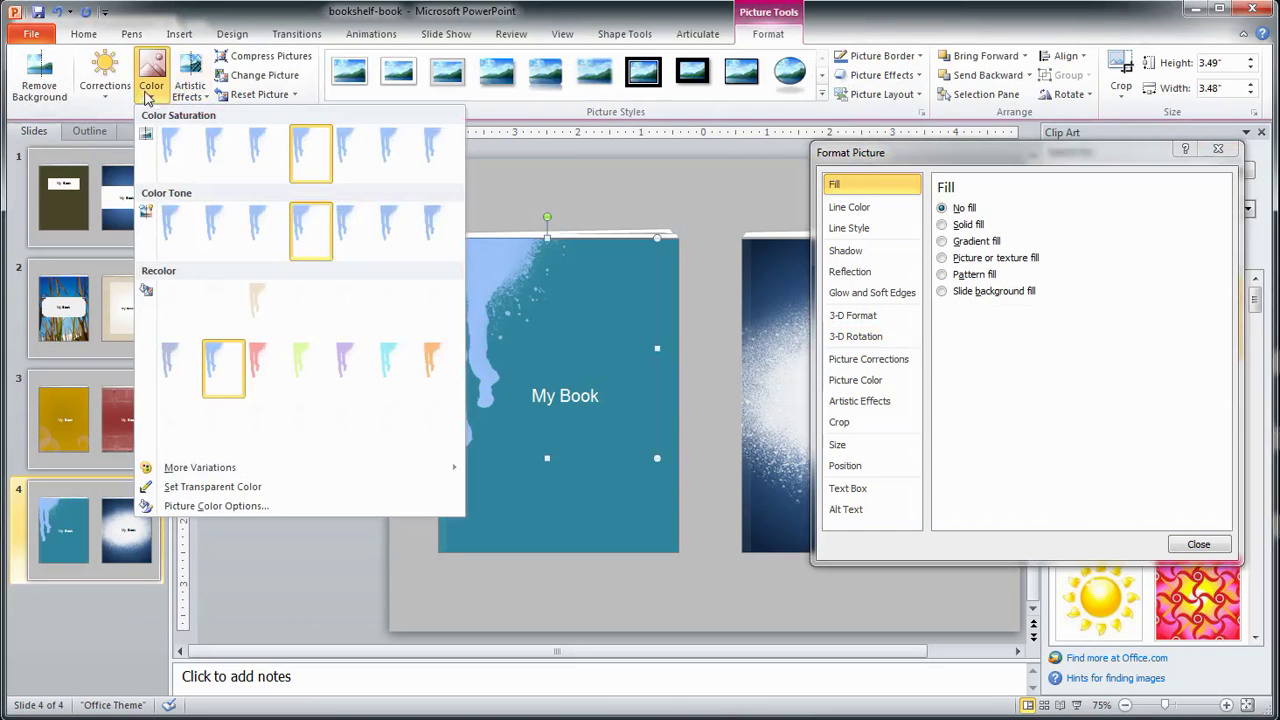
{"action": "left_click", "coordinate": [303, 358]}
{"action": "left_click", "coordinate": [328, 367]}
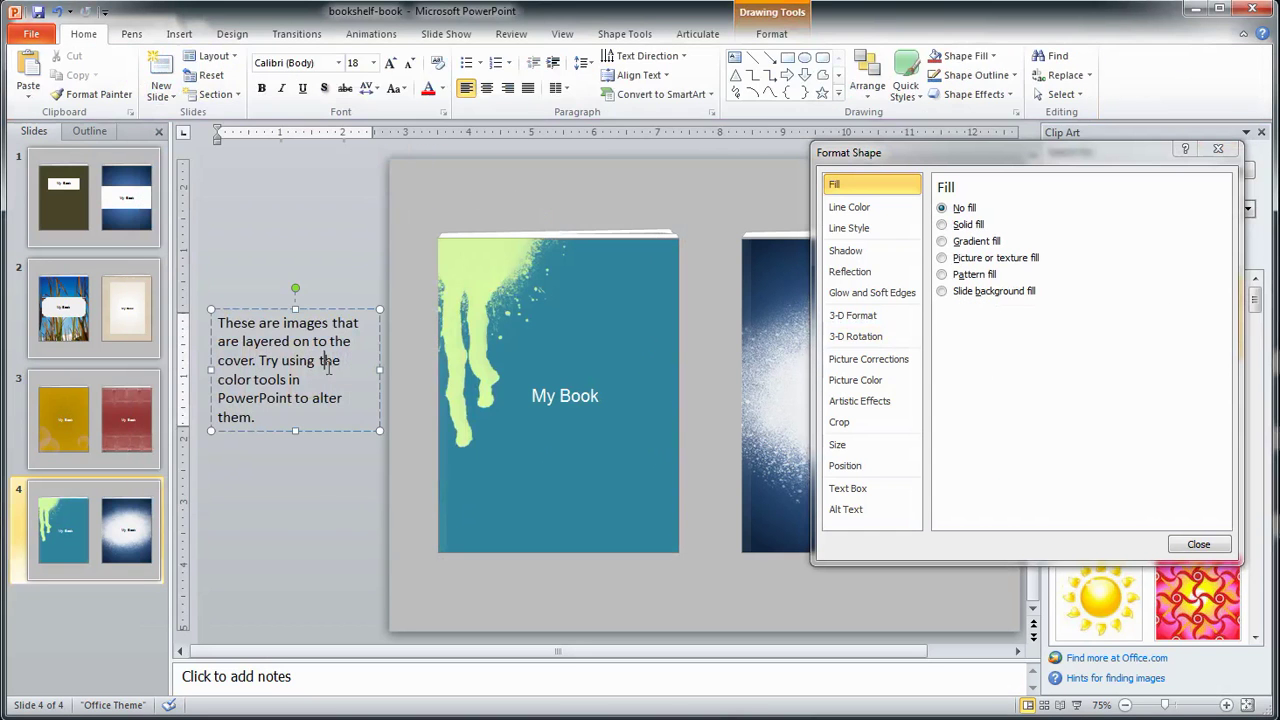
{"action": "left_click", "coordinate": [1198, 544]}
- Inspect slide 4's green drip and splash pictures, then return to slide 3's yellow cover
{"action": "left_click", "coordinate": [608, 212]}
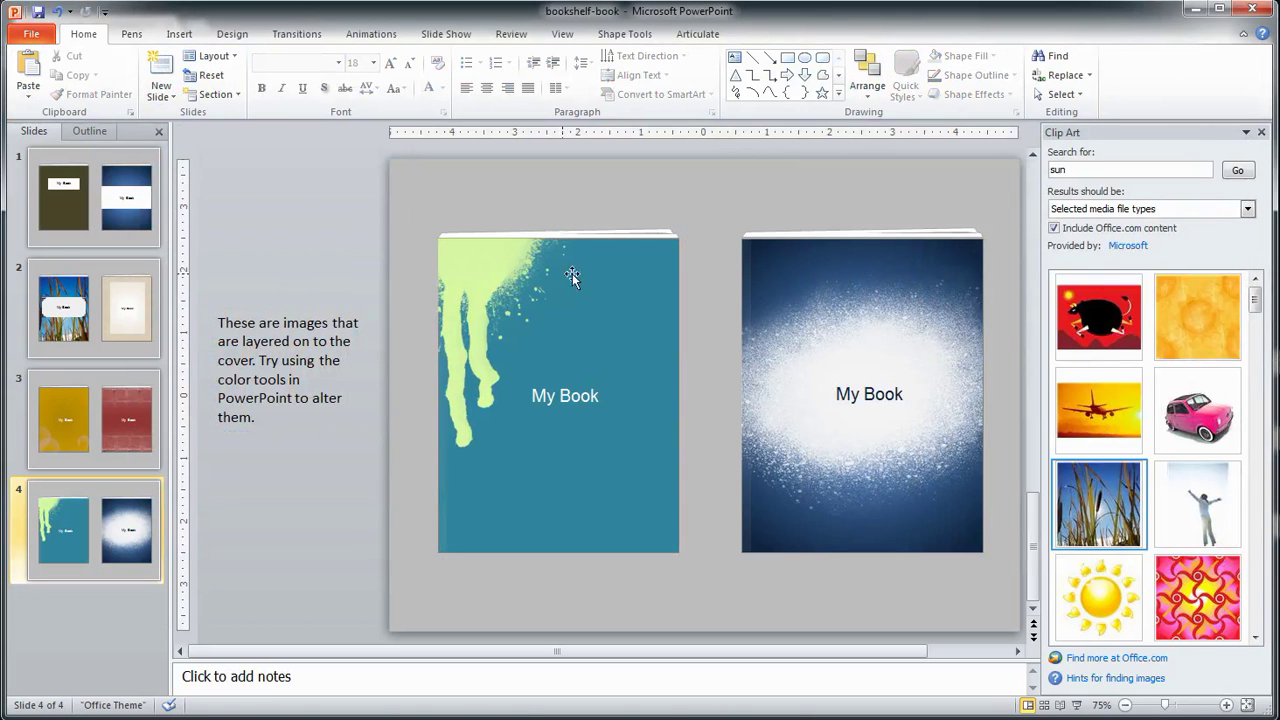
{"action": "left_click", "coordinate": [487, 284]}
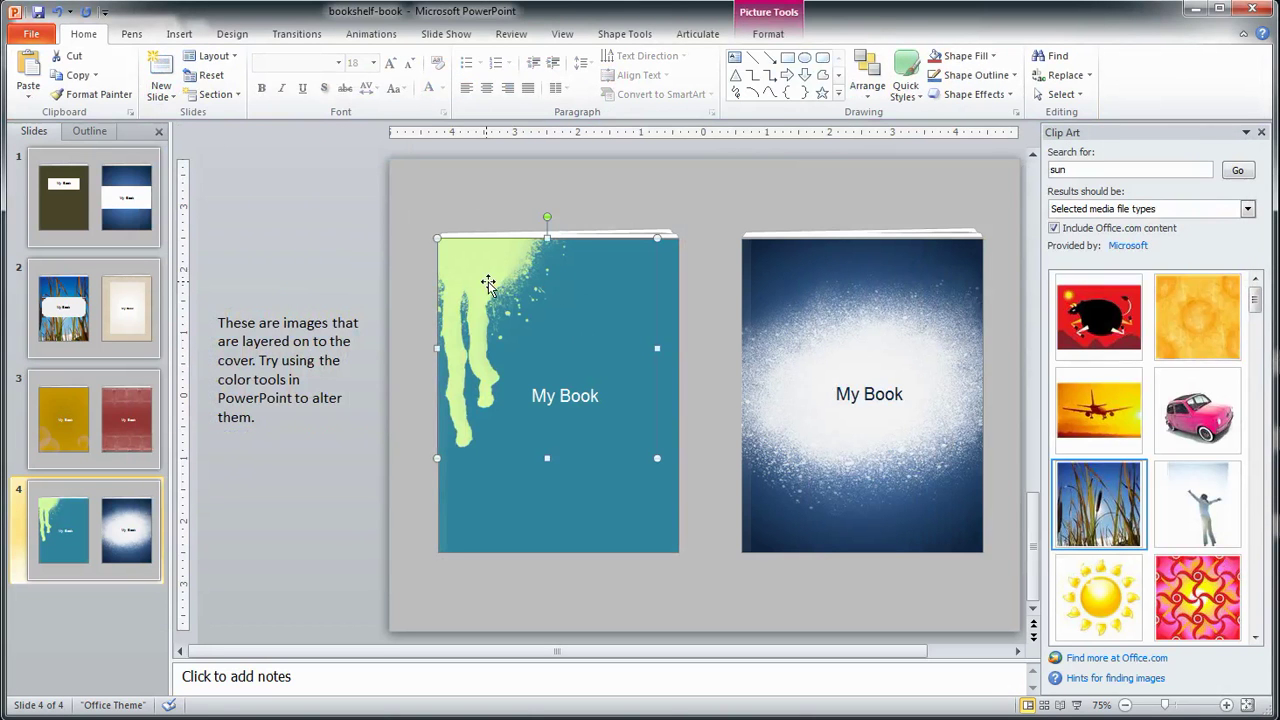
{"action": "left_click", "coordinate": [794, 373]}
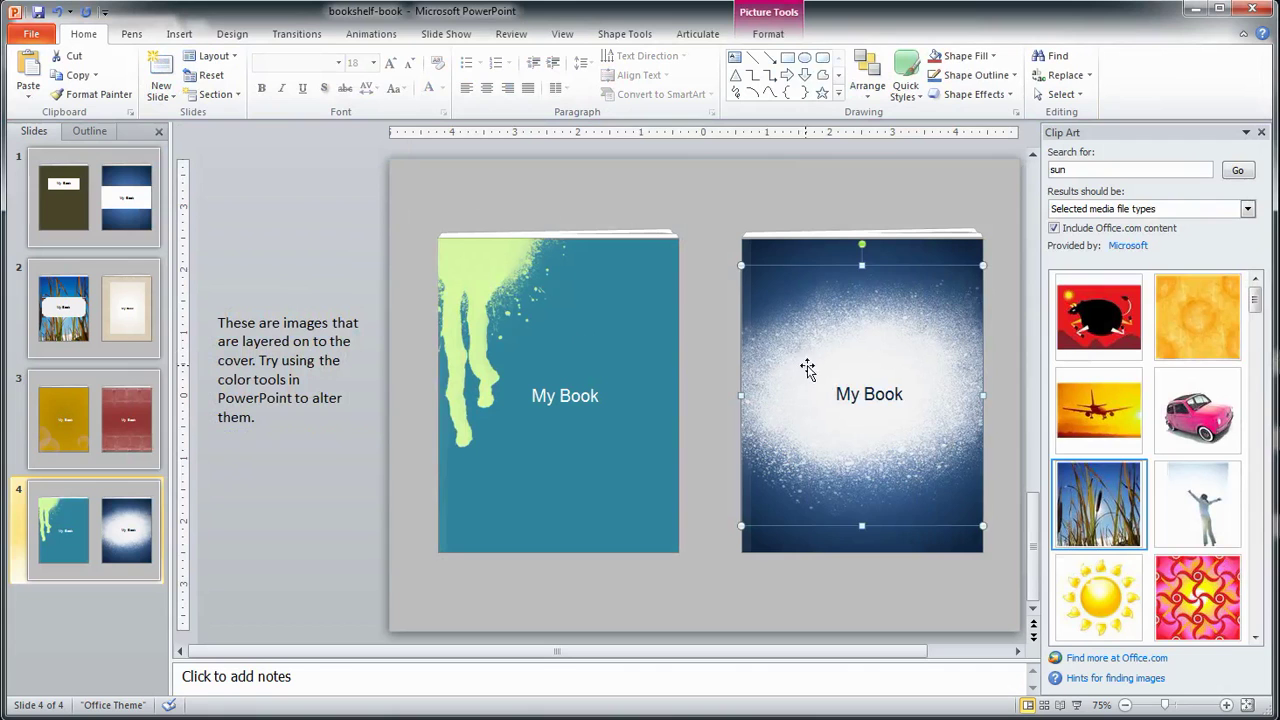
{"action": "left_click", "coordinate": [466, 286]}
{"action": "left_click", "coordinate": [807, 370]}
{"action": "scroll", "coordinate": [543, 400], "scroll_direction": "up", "scroll_amount": 2}
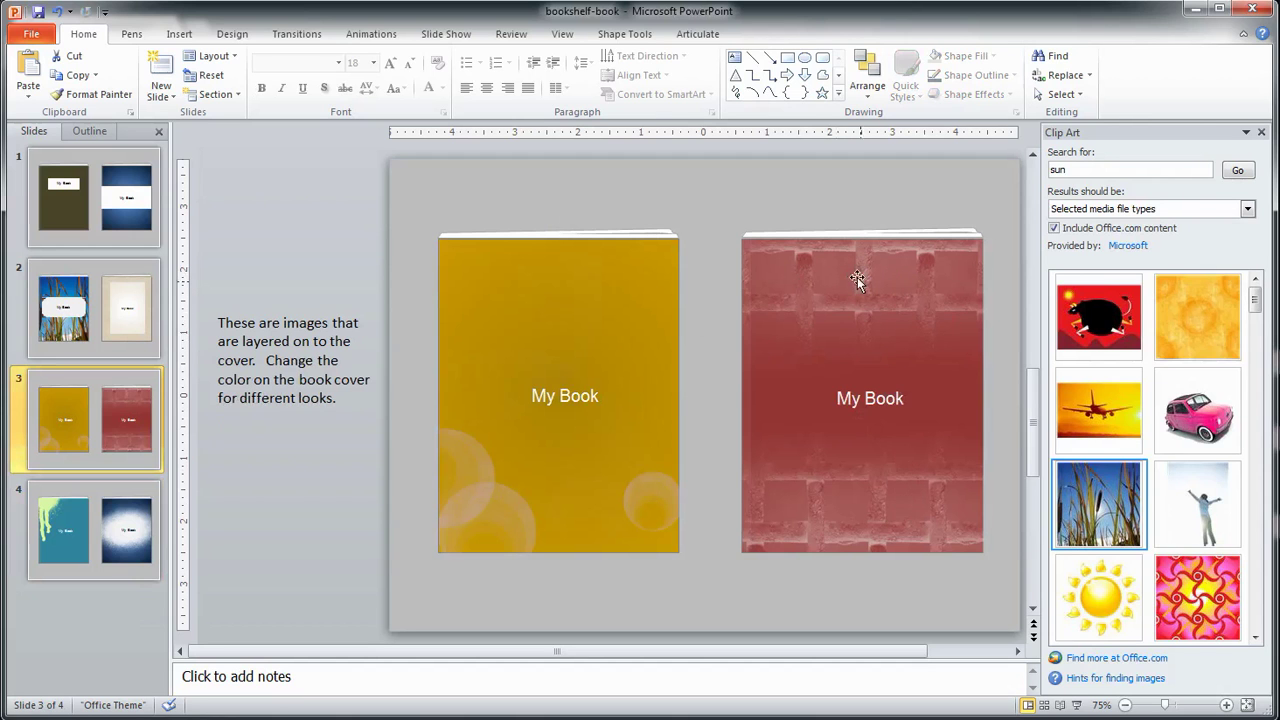
{"action": "left_click", "coordinate": [476, 516]}
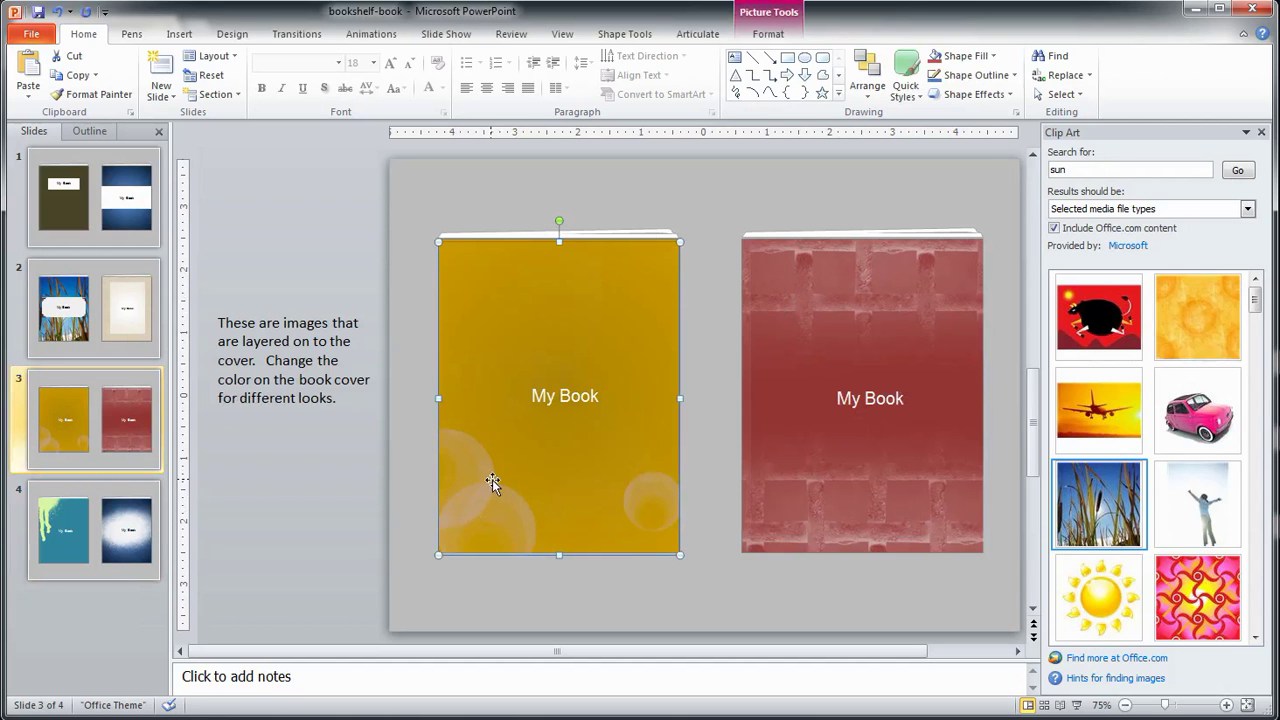
- Glance at slide 2's covers, then return to slide 1's olive and blue covers
{"action": "left_click", "coordinate": [133, 327]}
{"action": "left_click", "coordinate": [145, 208]}
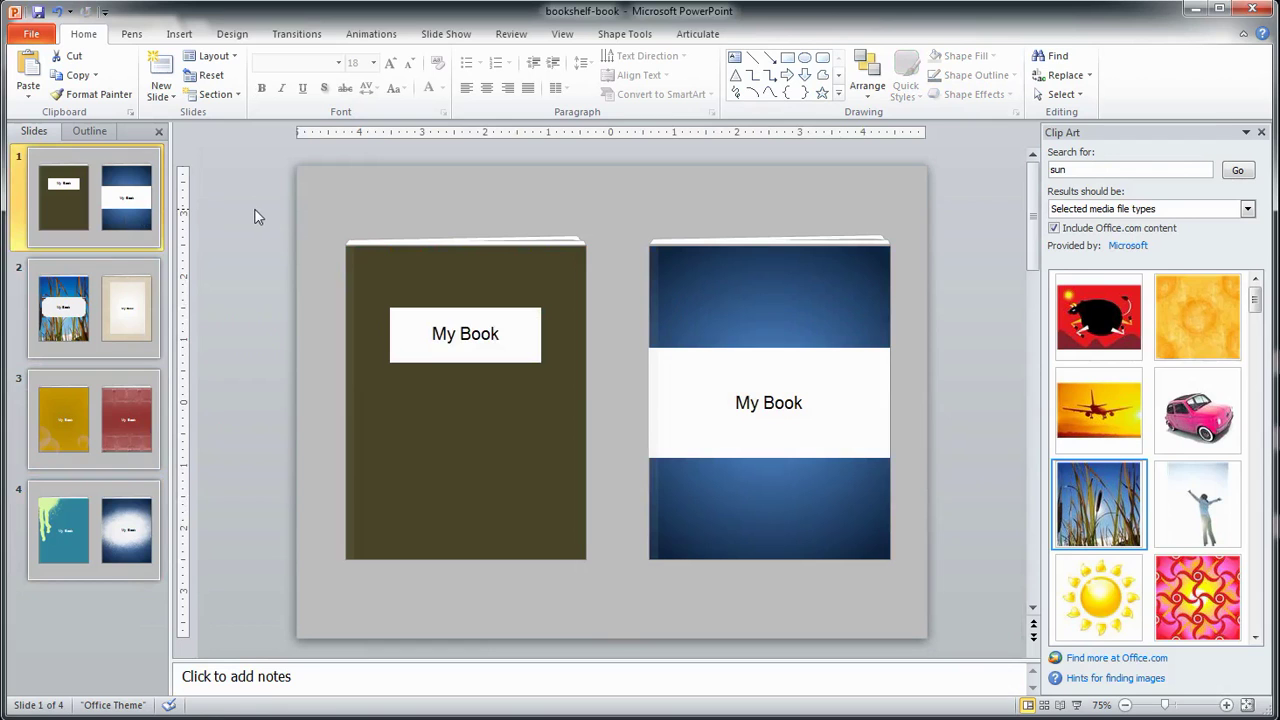